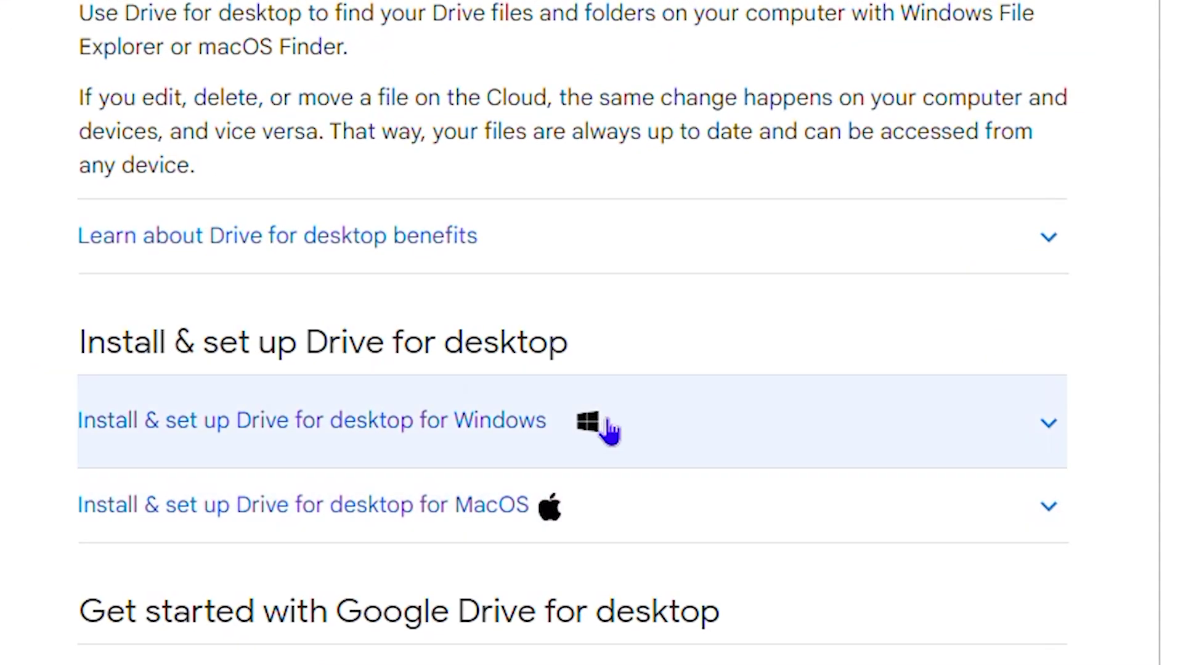
# Switch to Chrome, minimize the shared-folder Drive window, and launch Drive from the Google apps grid
pyautogui.click(1048, 510)
pyautogui.click(1049, 505)
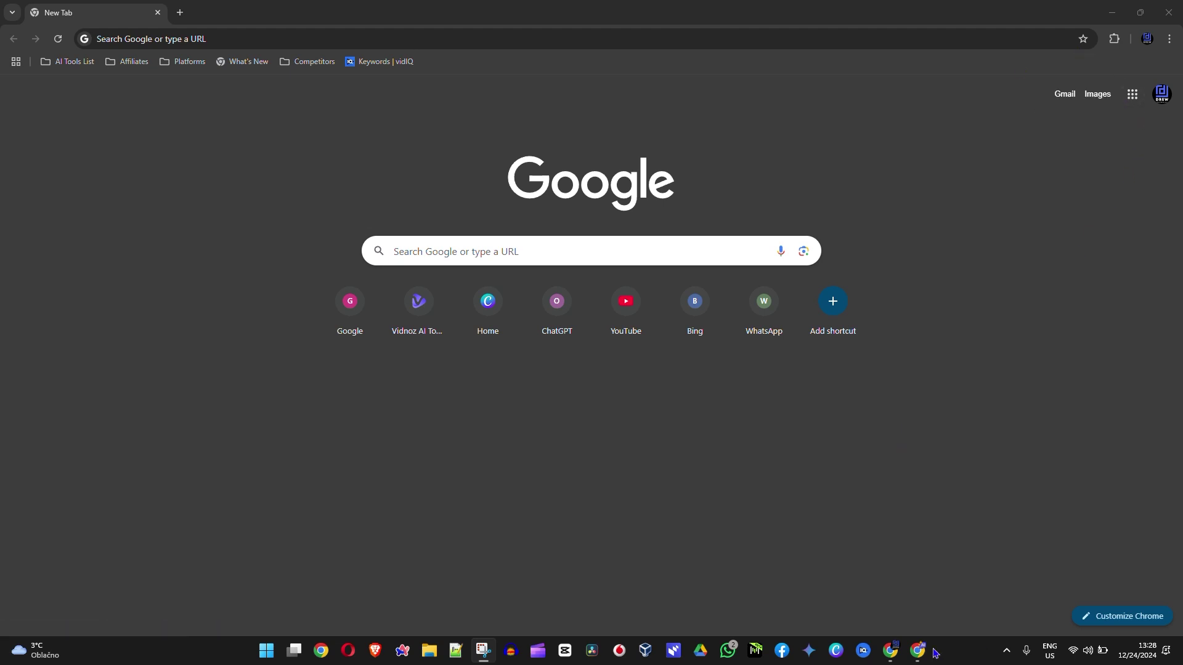
pyautogui.click(929, 582)
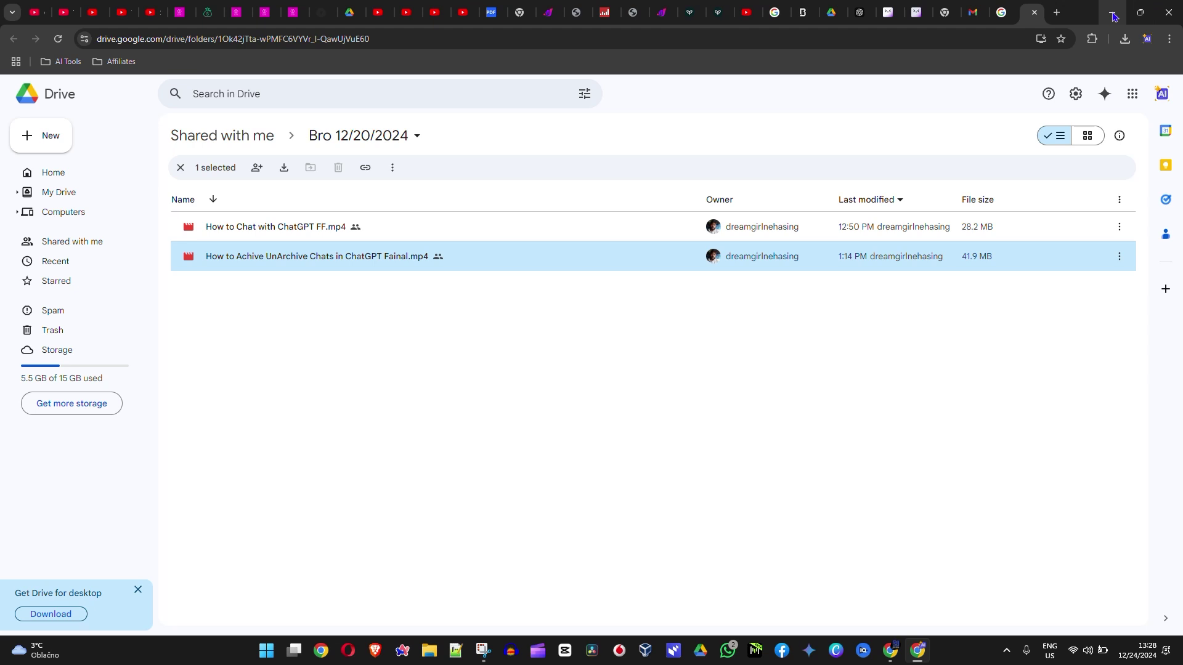
pyautogui.click(1113, 13)
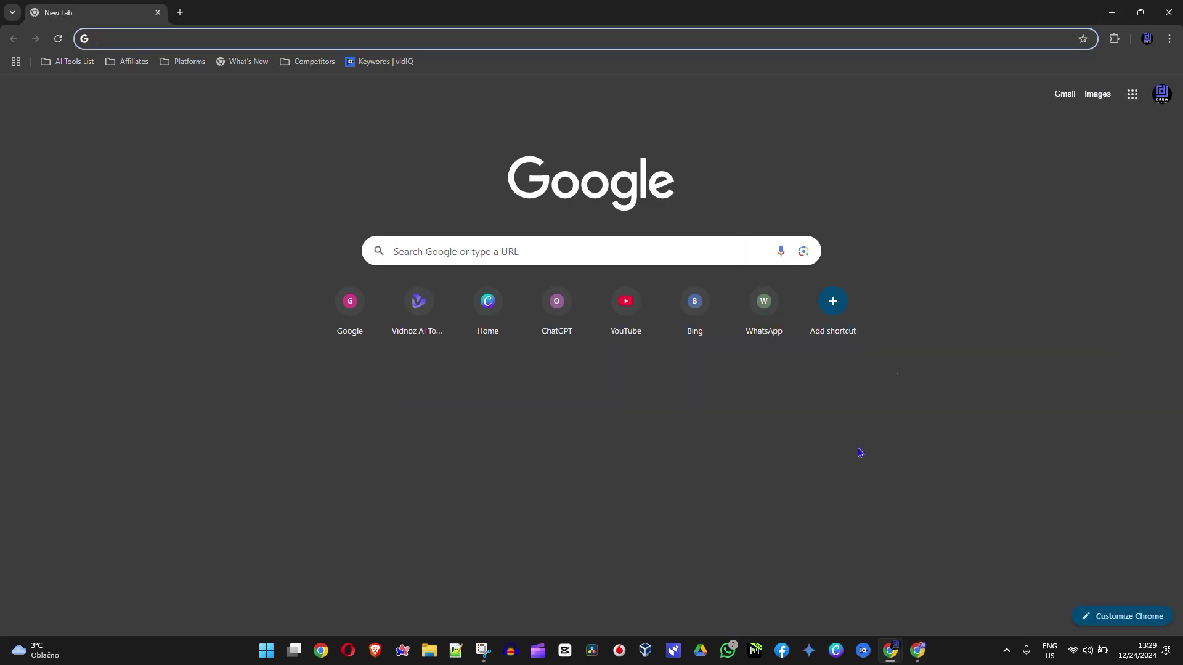
pyautogui.click(1132, 94)
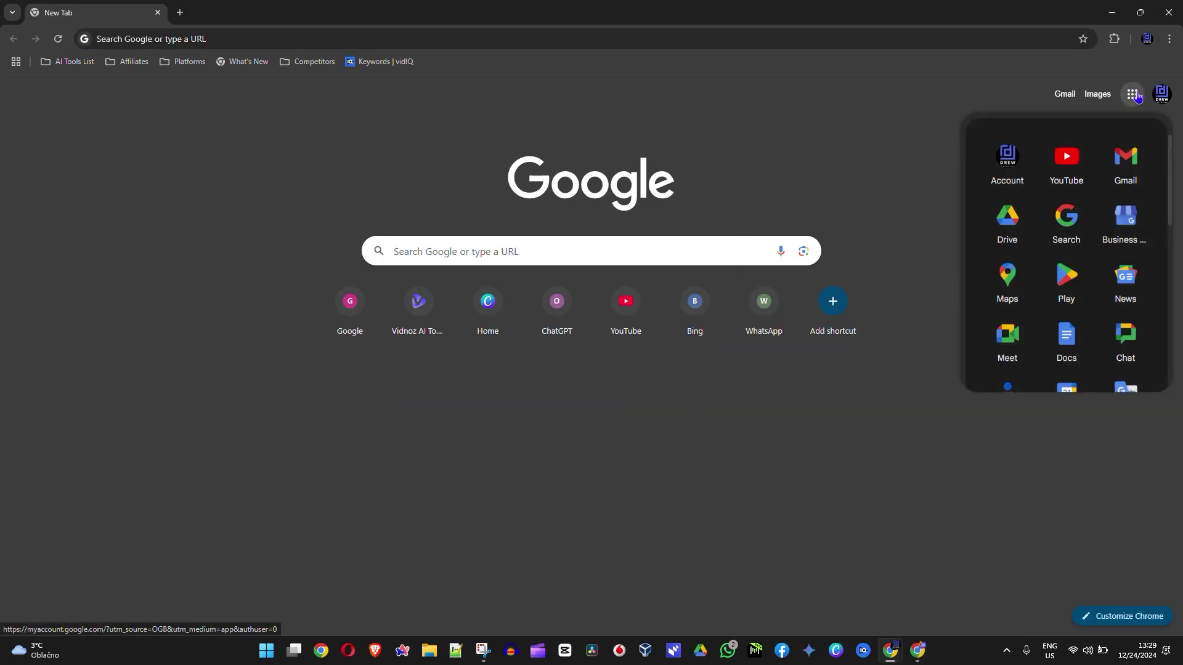
pyautogui.click(1007, 218)
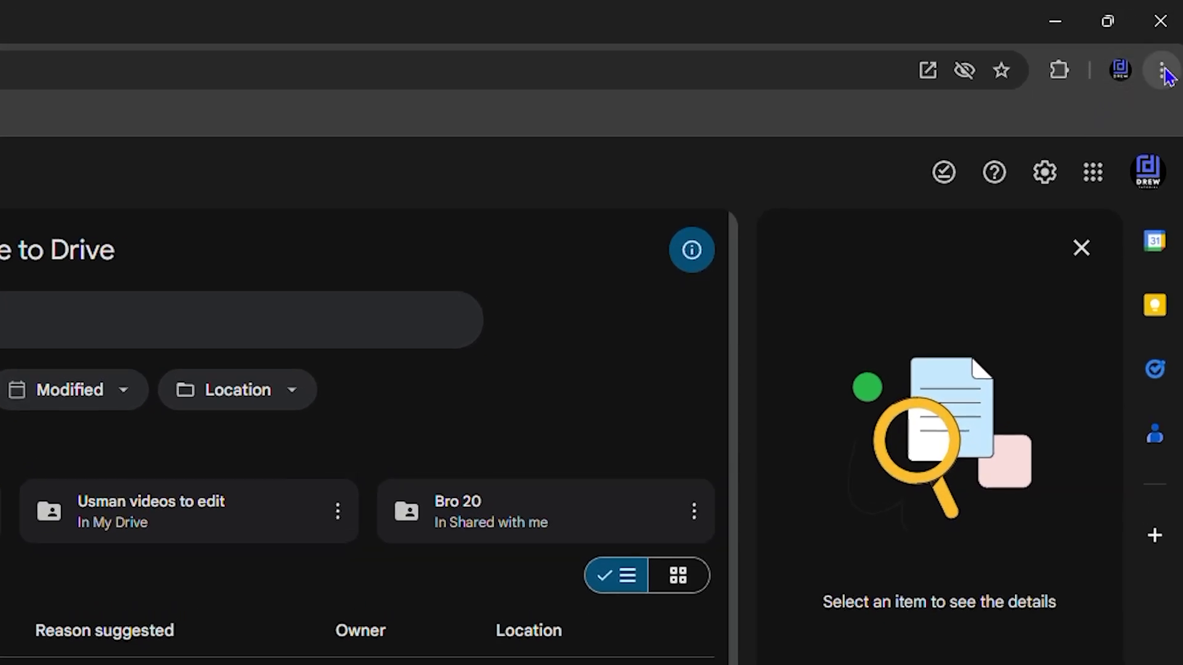
# Use Chrome's 'Cast, save, and share' menu to open Drive as a standalone app
pyautogui.click(1169, 39)
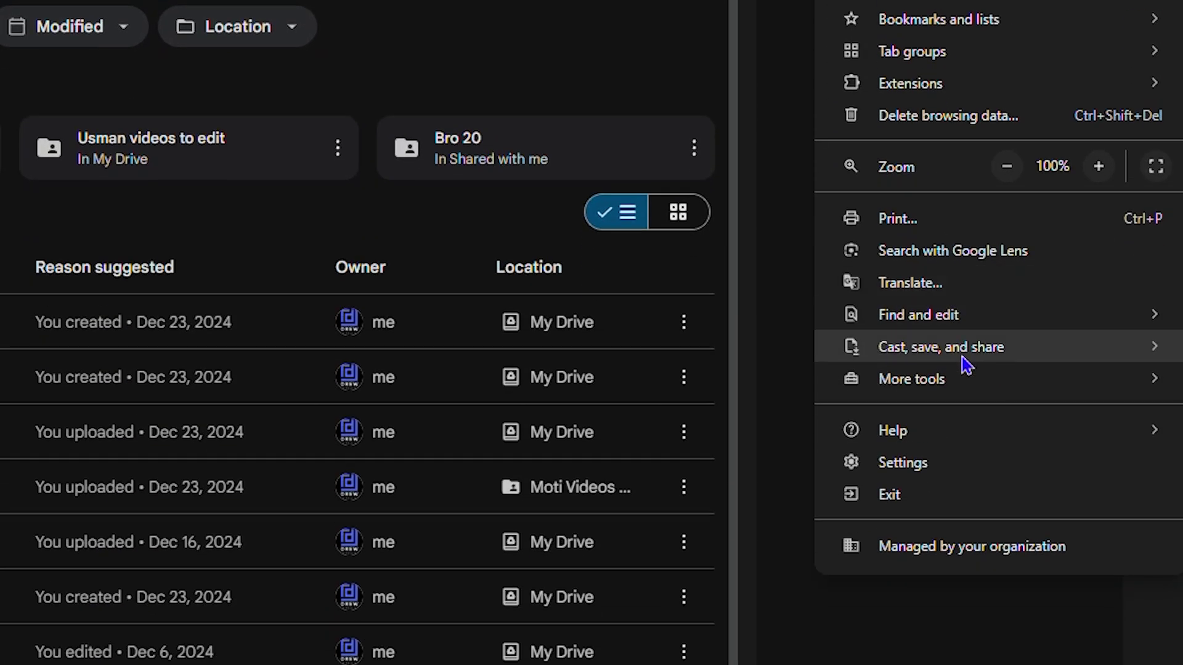
pyautogui.moveTo(967, 366)
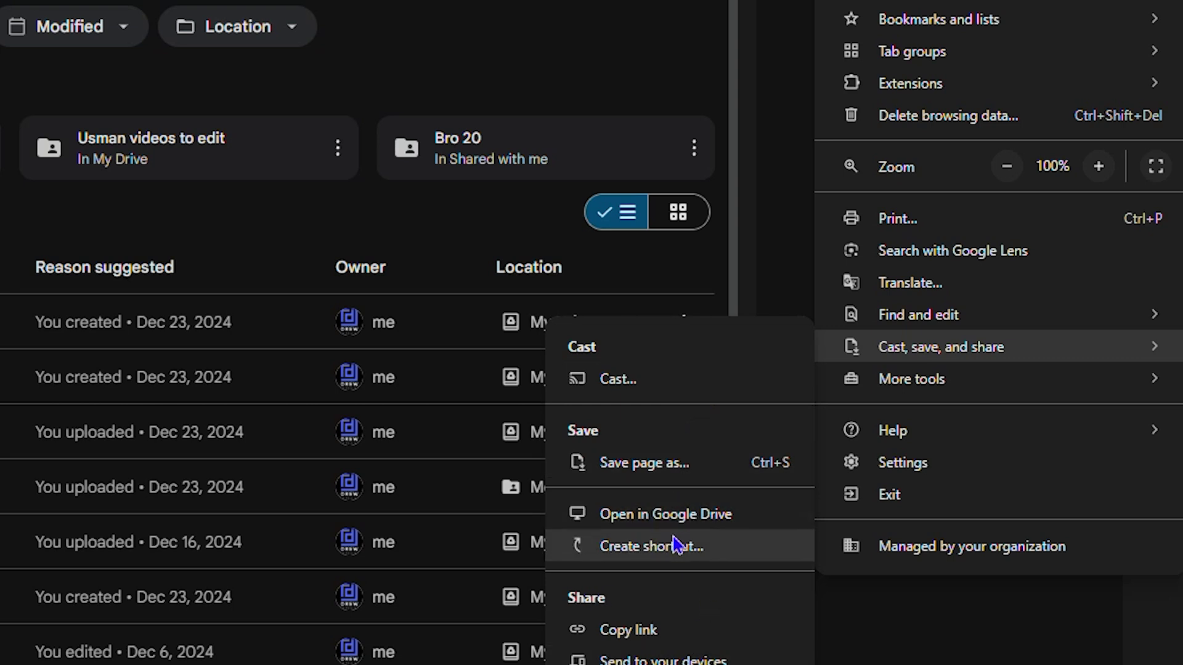
pyautogui.click(709, 529)
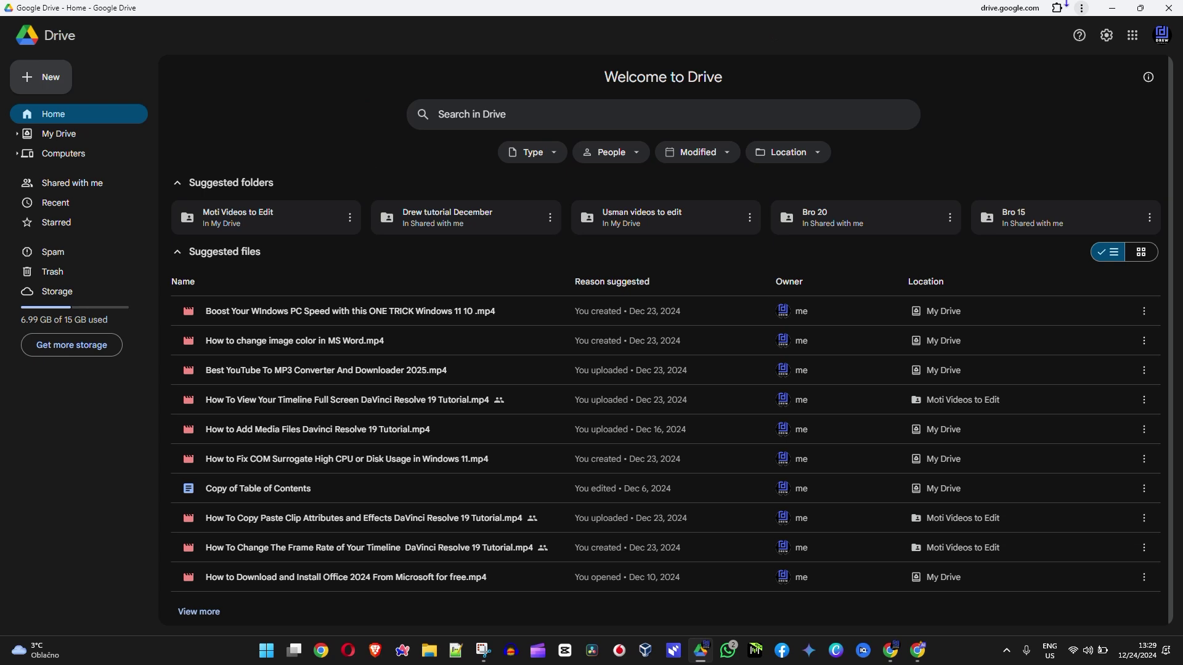
# Close the Drive app, view Computers, and open the 'Use Google Drive for desktop' help article
pyautogui.click(1169, 7)
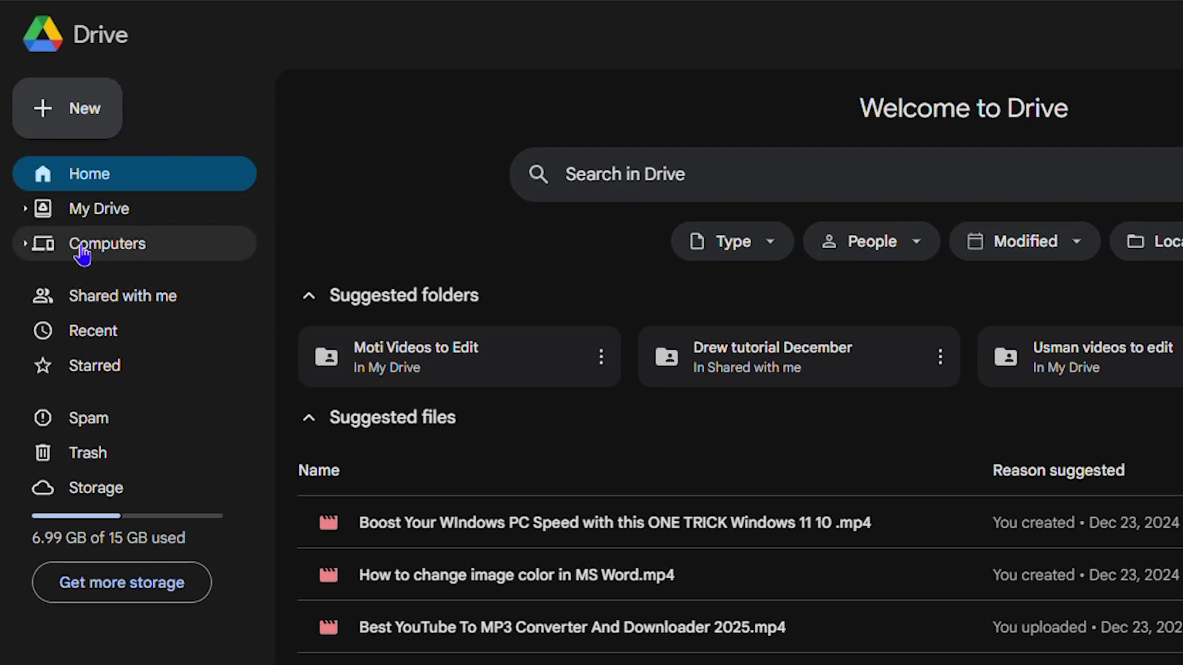
pyautogui.click(57, 249)
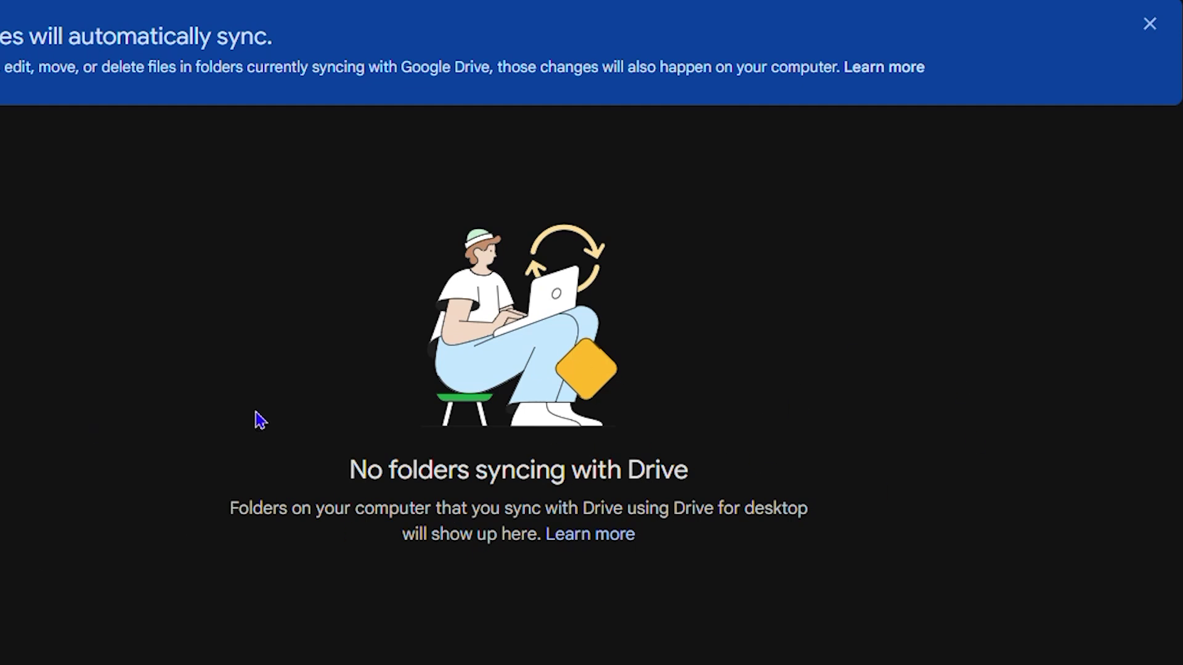
pyautogui.click(609, 535)
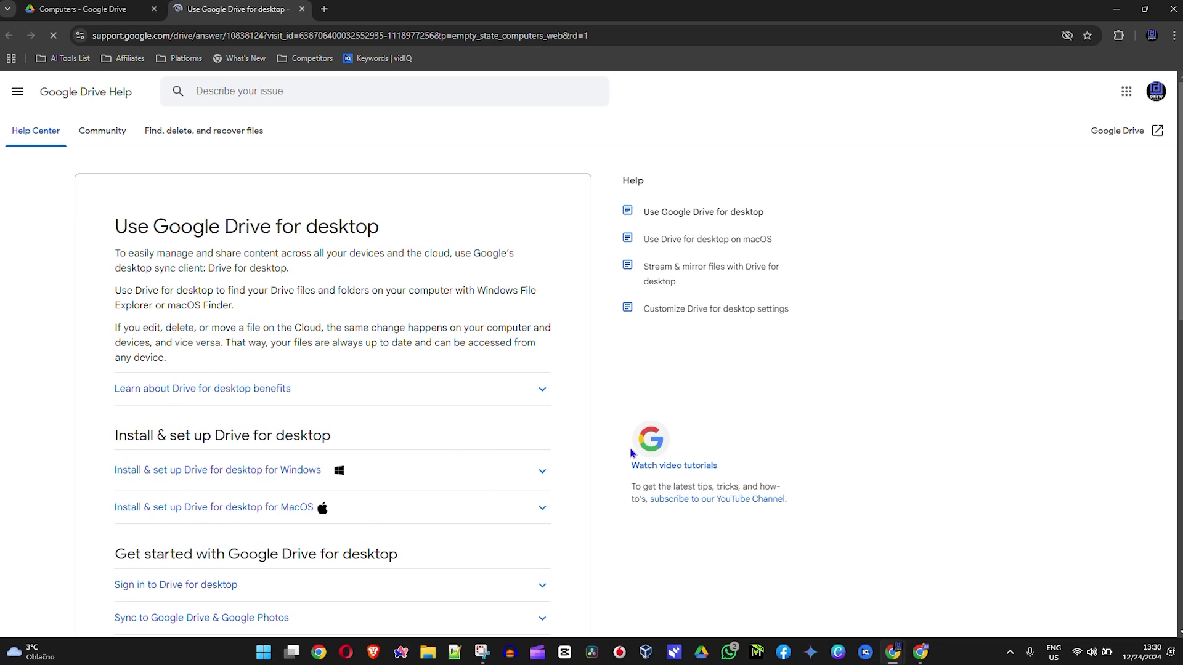
# Expand the Windows install instructions and download GoogleDriveSetup.exe for Windows
pyautogui.scroll(-1, 325, 425)
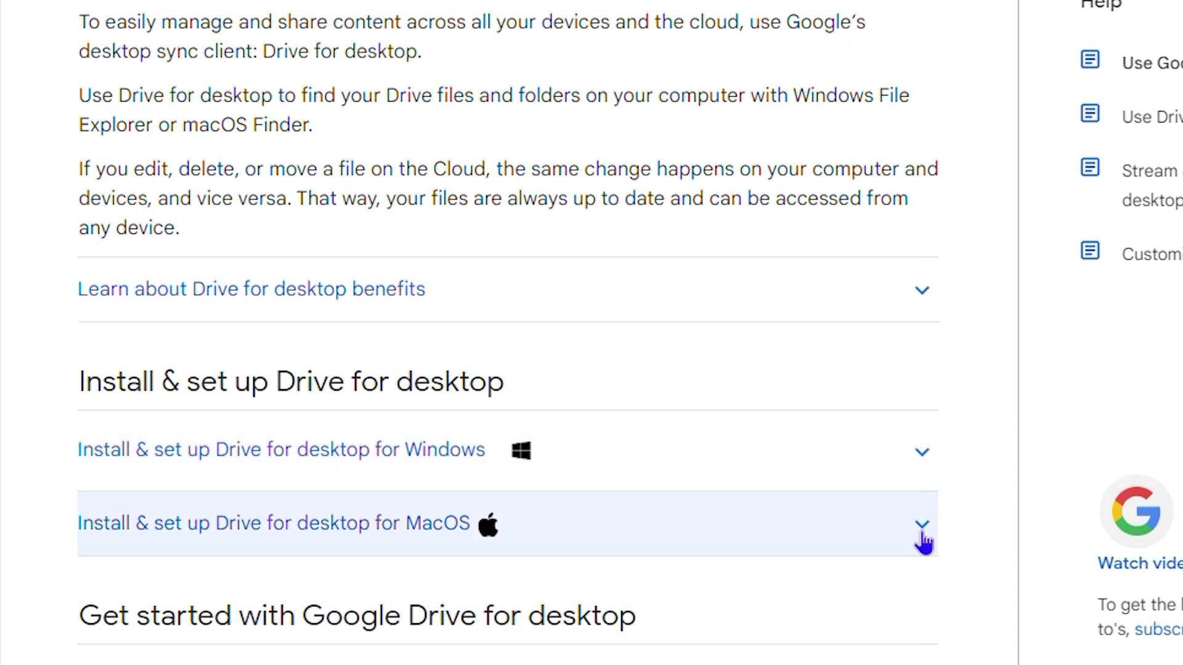
pyautogui.click(922, 536)
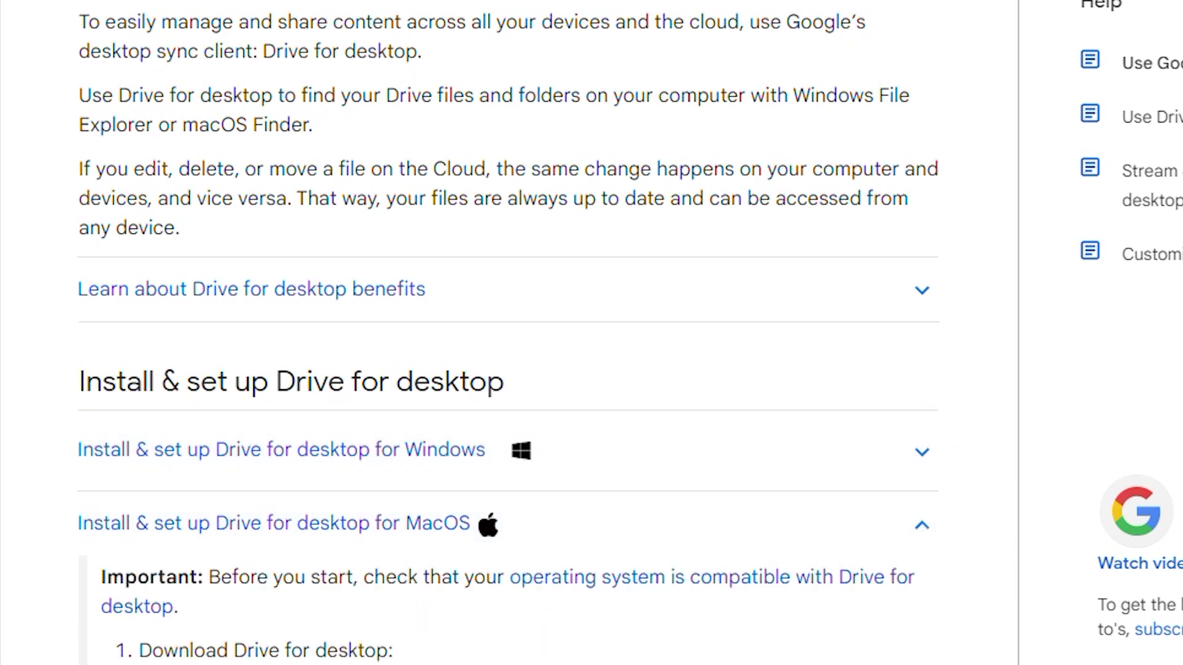
pyautogui.click(921, 535)
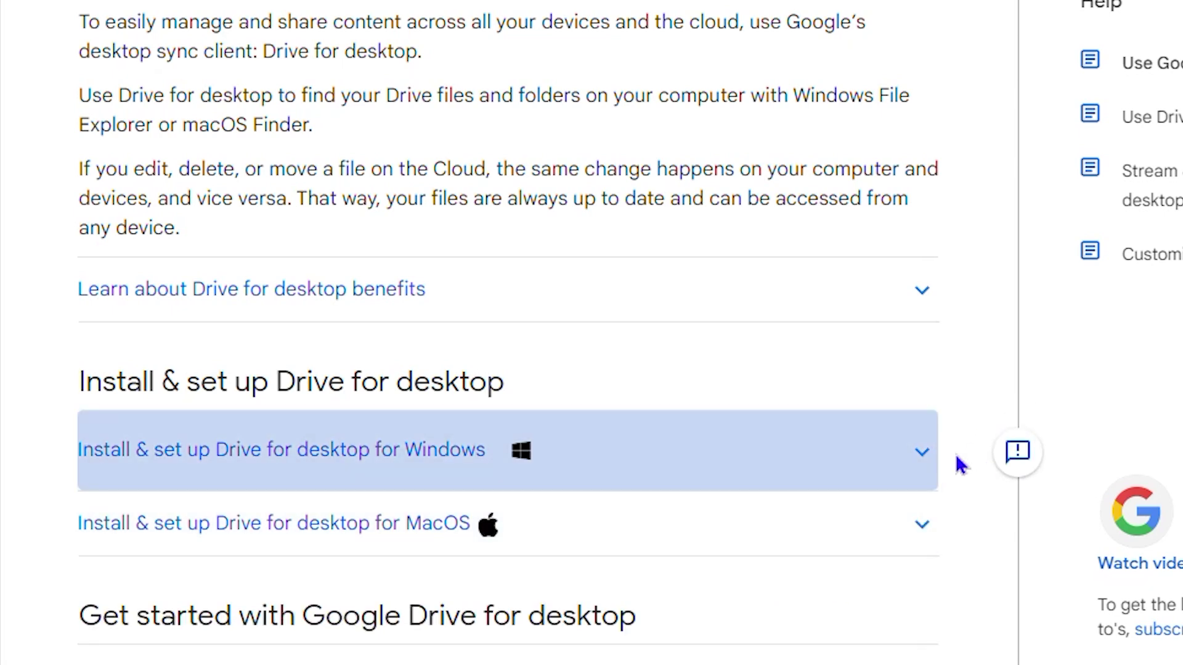
pyautogui.click(801, 543)
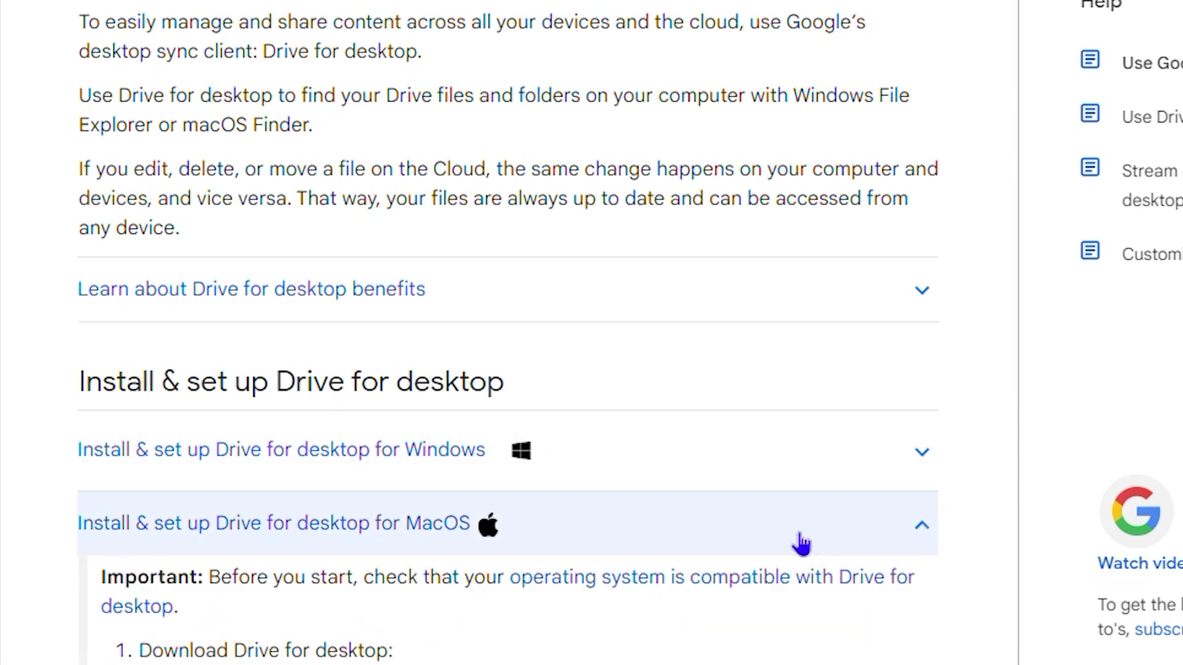
pyautogui.click(801, 542)
pyautogui.click(918, 462)
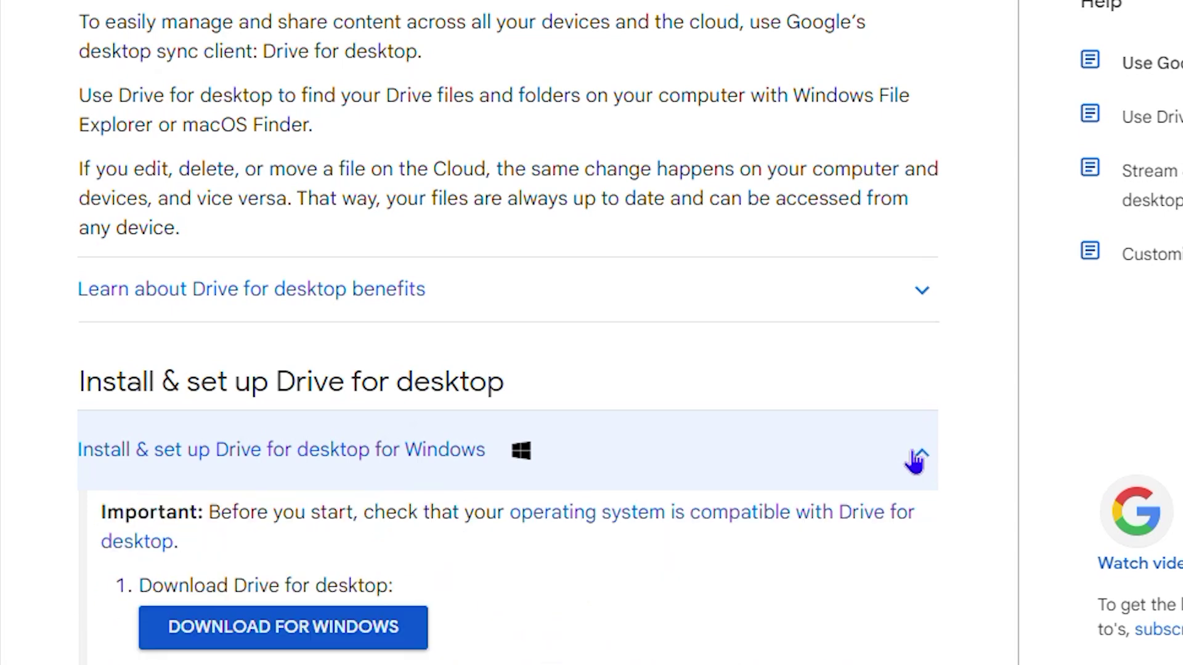
pyautogui.scroll(-3, 912, 462)
pyautogui.click(258, 393)
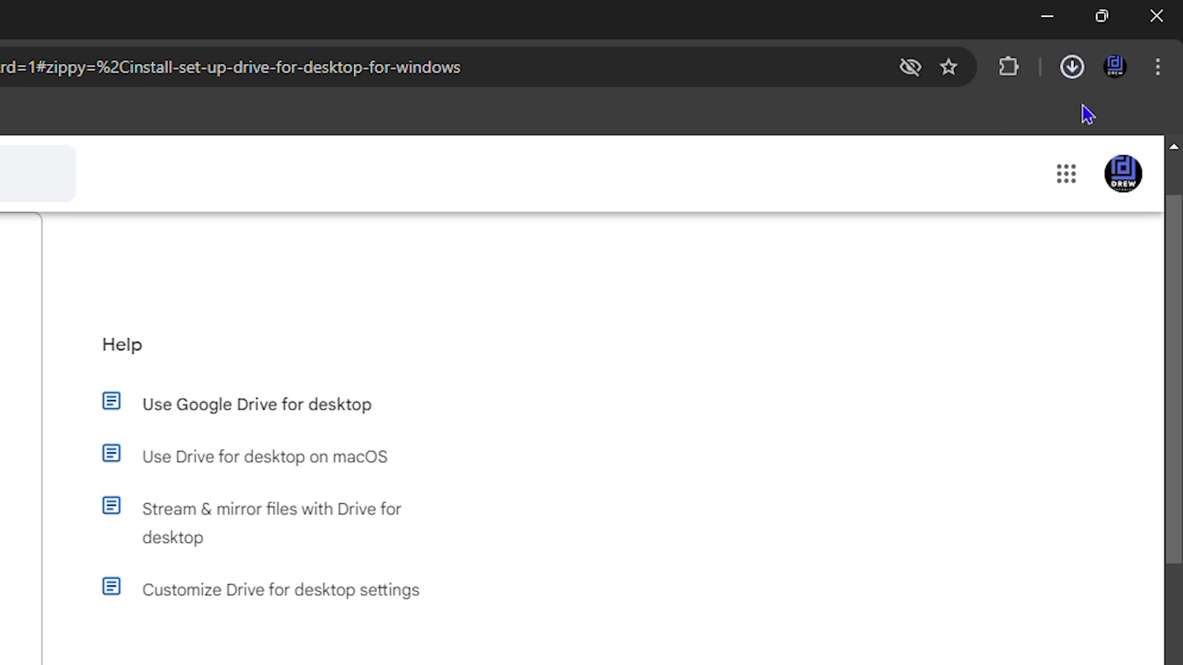
# Launch GoogleDriveSetup.exe from Chrome's downloads list
pyautogui.click(1072, 67)
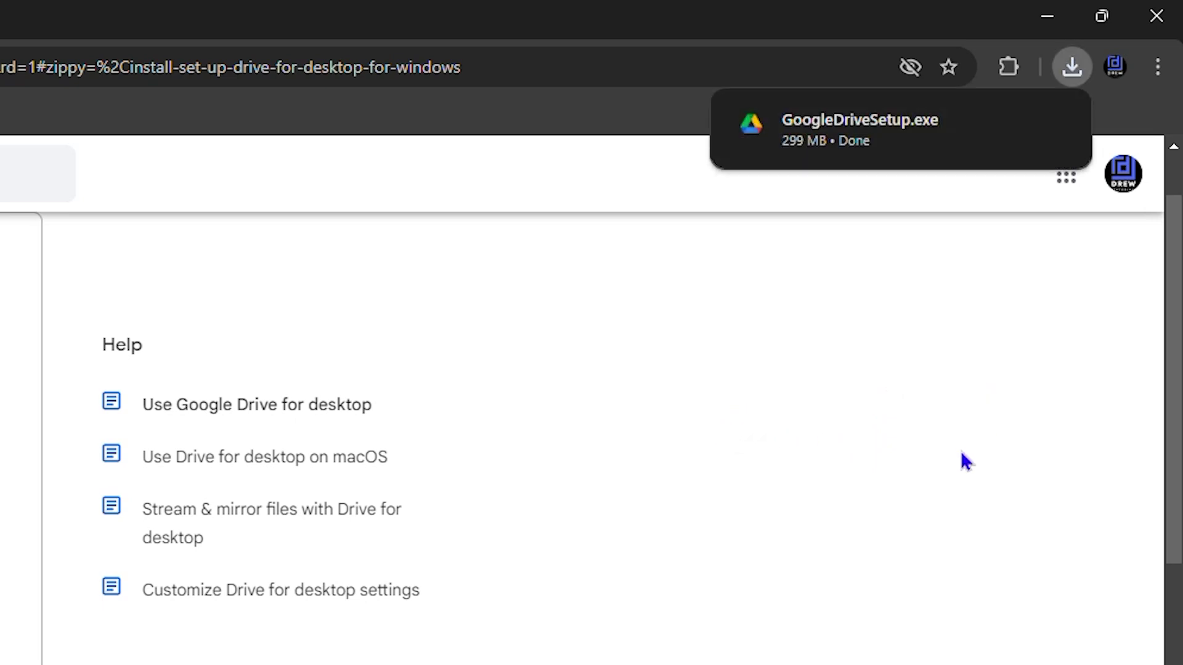
pyautogui.click(871, 131)
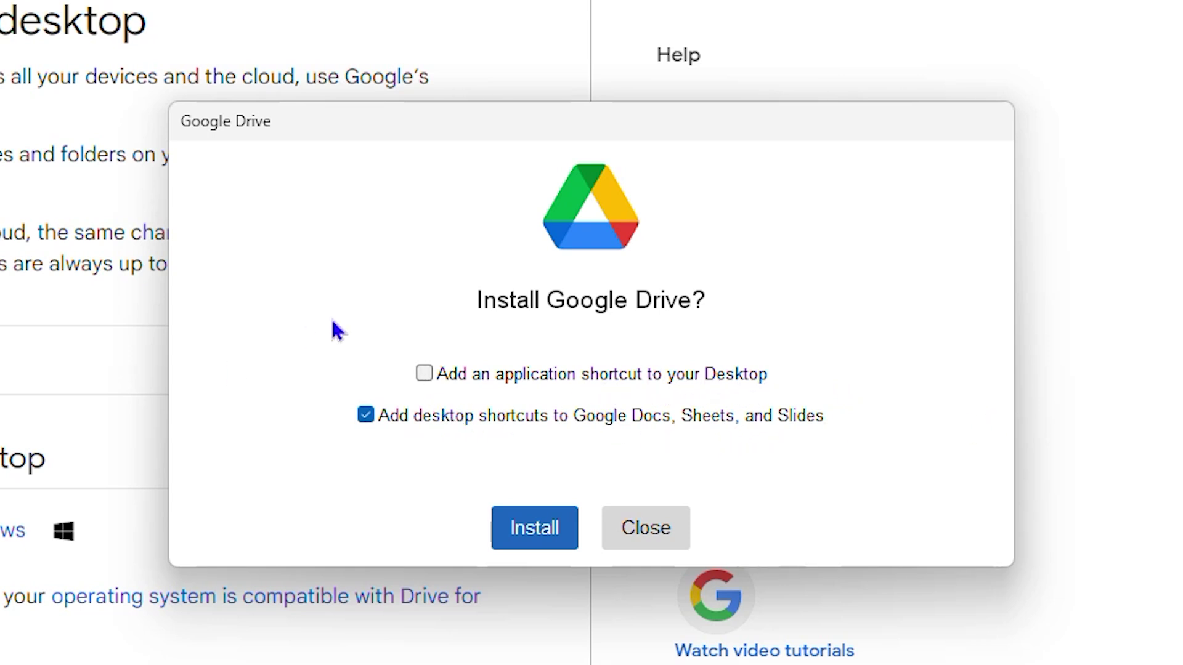
# Install Google Drive with the Desktop application shortcut option ticked
pyautogui.click(424, 373)
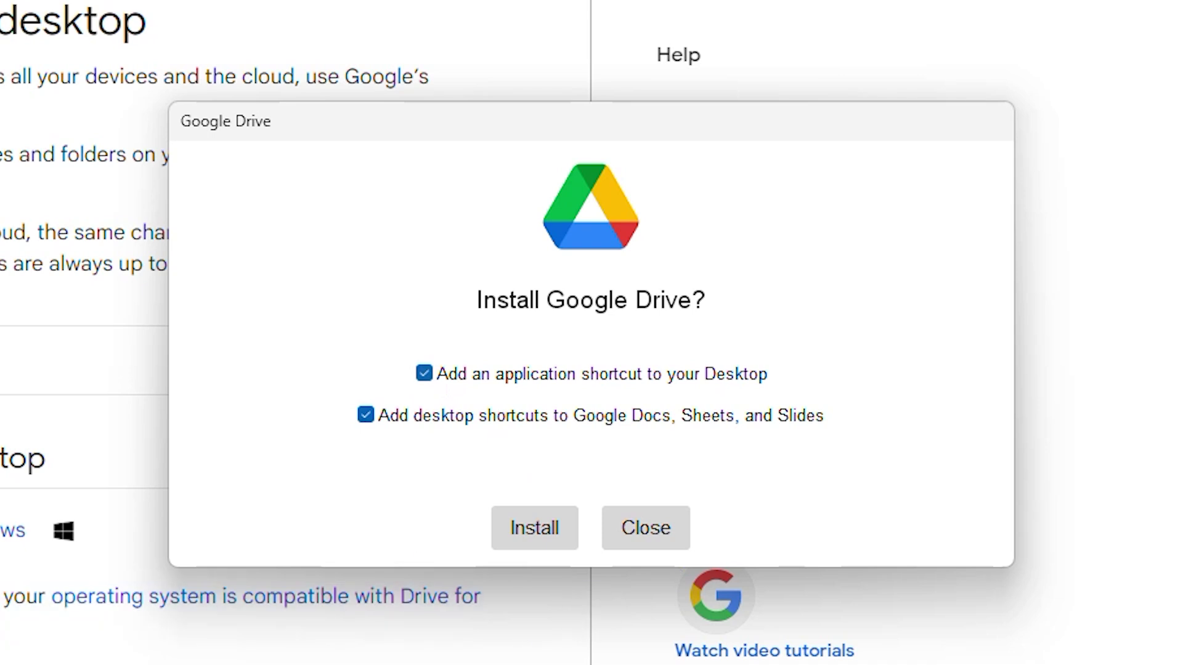
pyautogui.click(534, 535)
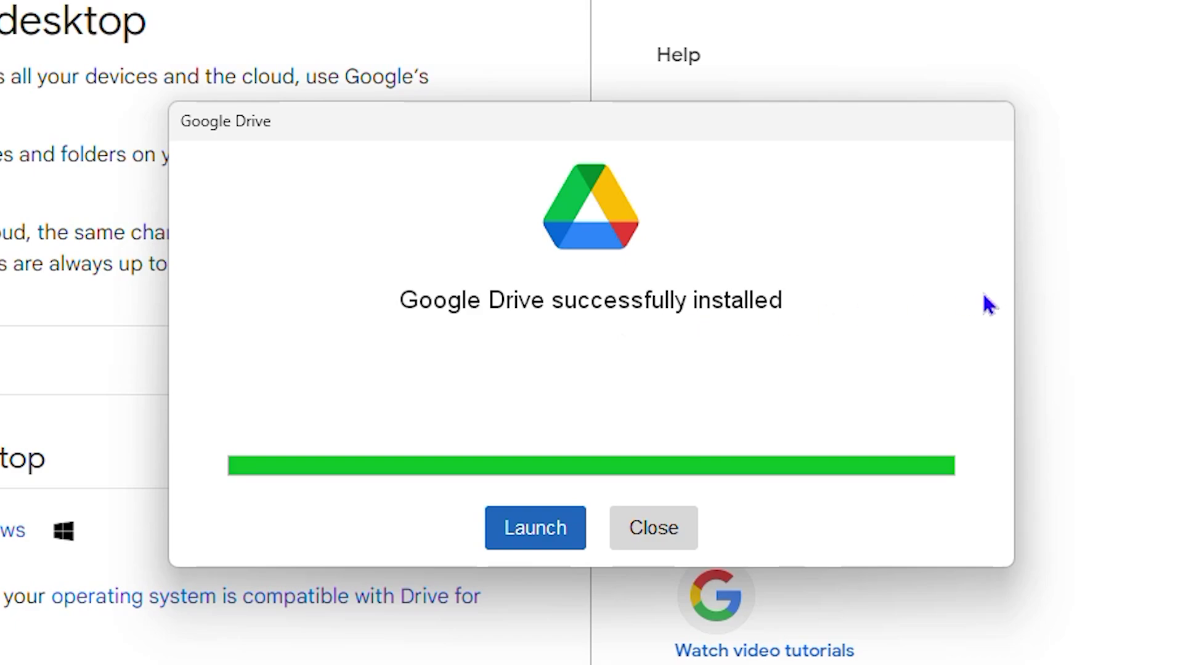
# Launch Google Drive and sign in by choosing the Google account in the browser
pyautogui.click(538, 532)
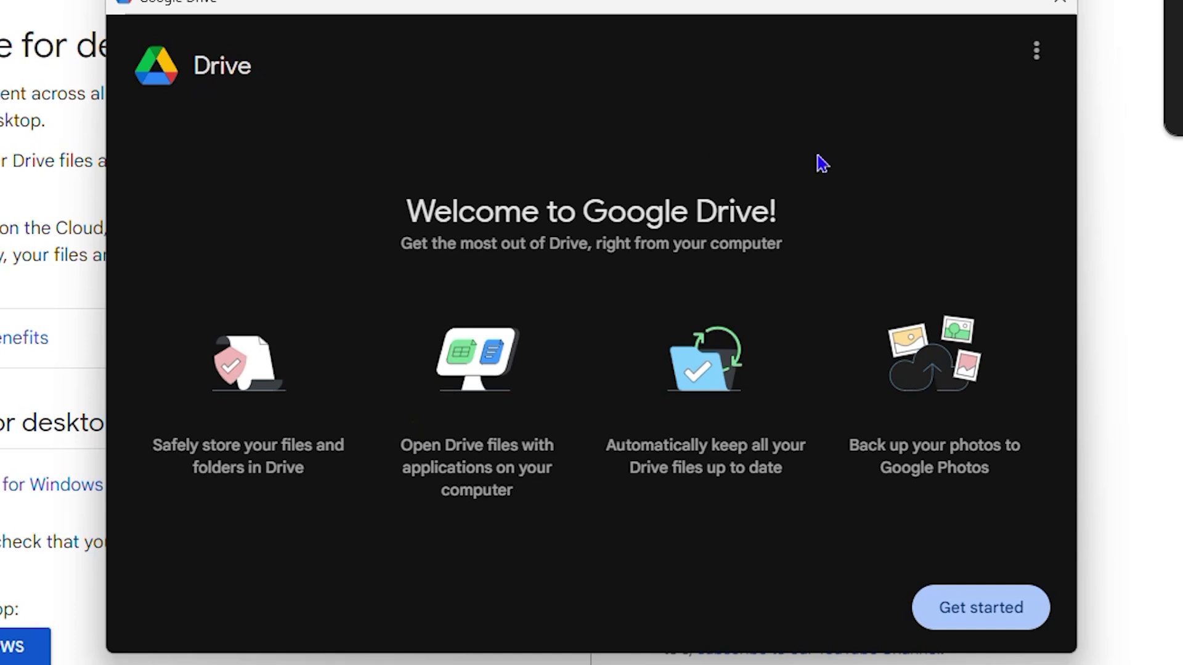
pyautogui.click(967, 620)
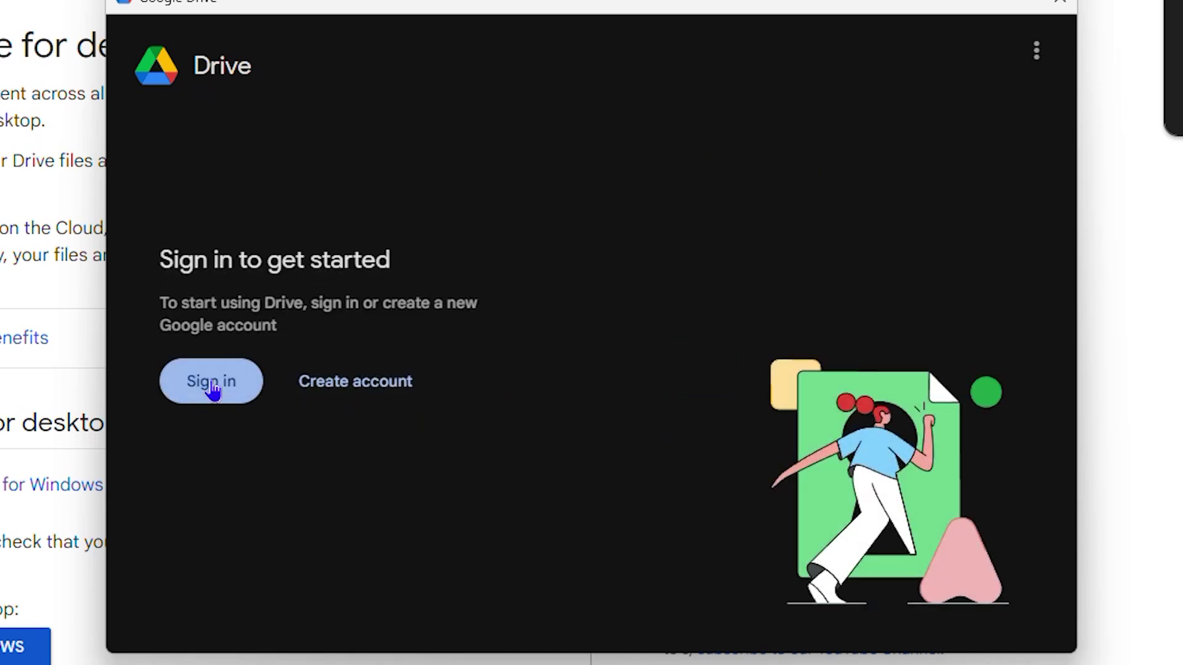
pyautogui.click(211, 385)
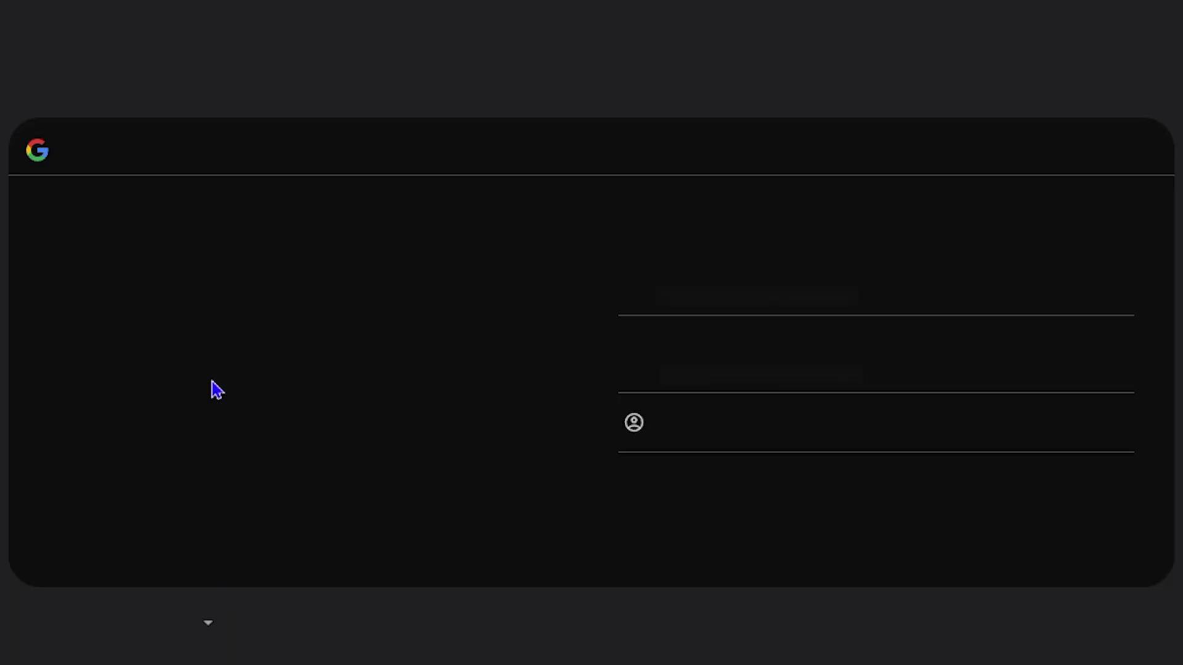
pyautogui.click(896, 288)
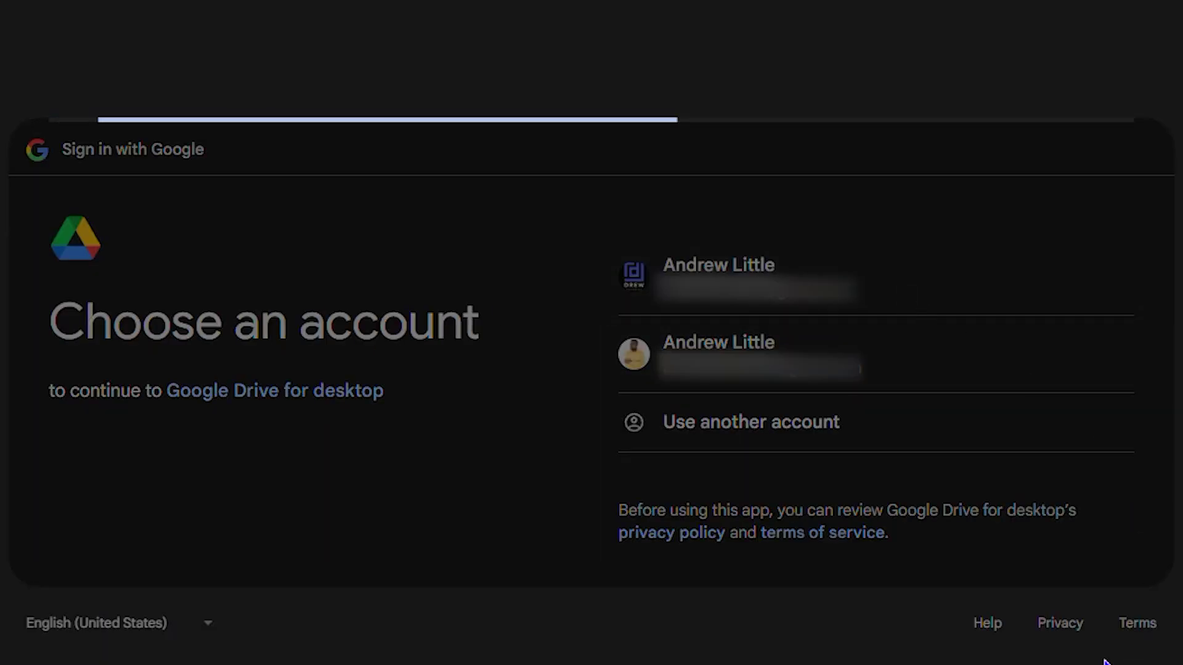
pyautogui.click(1001, 576)
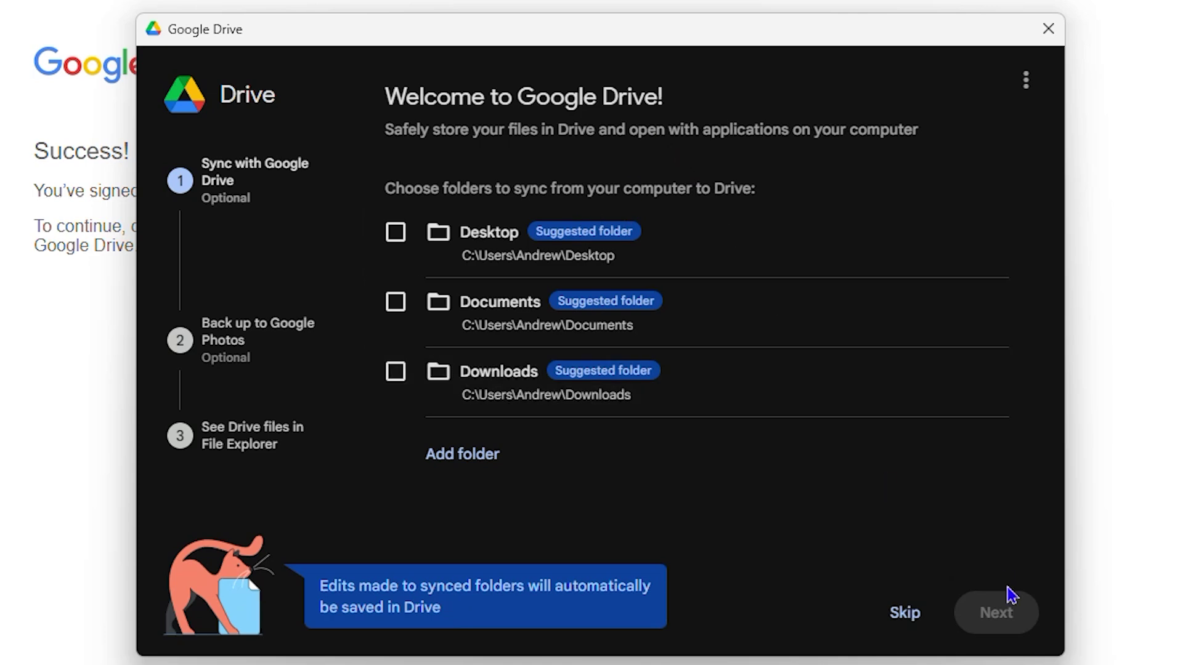
# Skip computer folder sync and photo/video backup, then finish setup with Open Drive
pyautogui.click(902, 614)
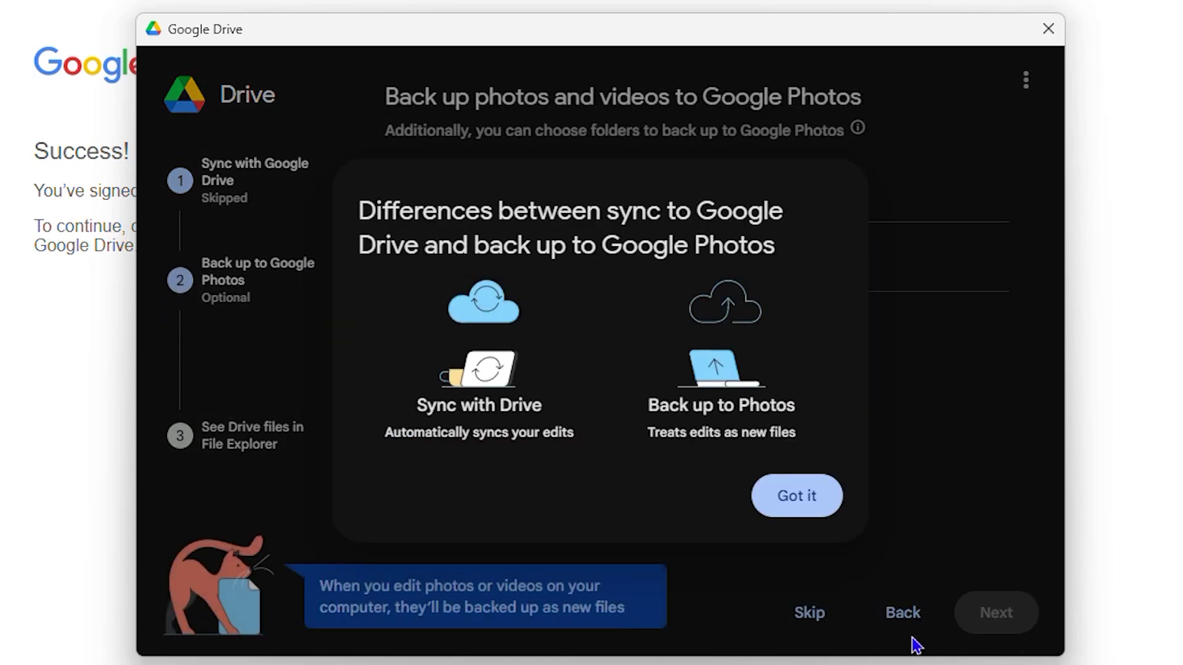
pyautogui.click(788, 514)
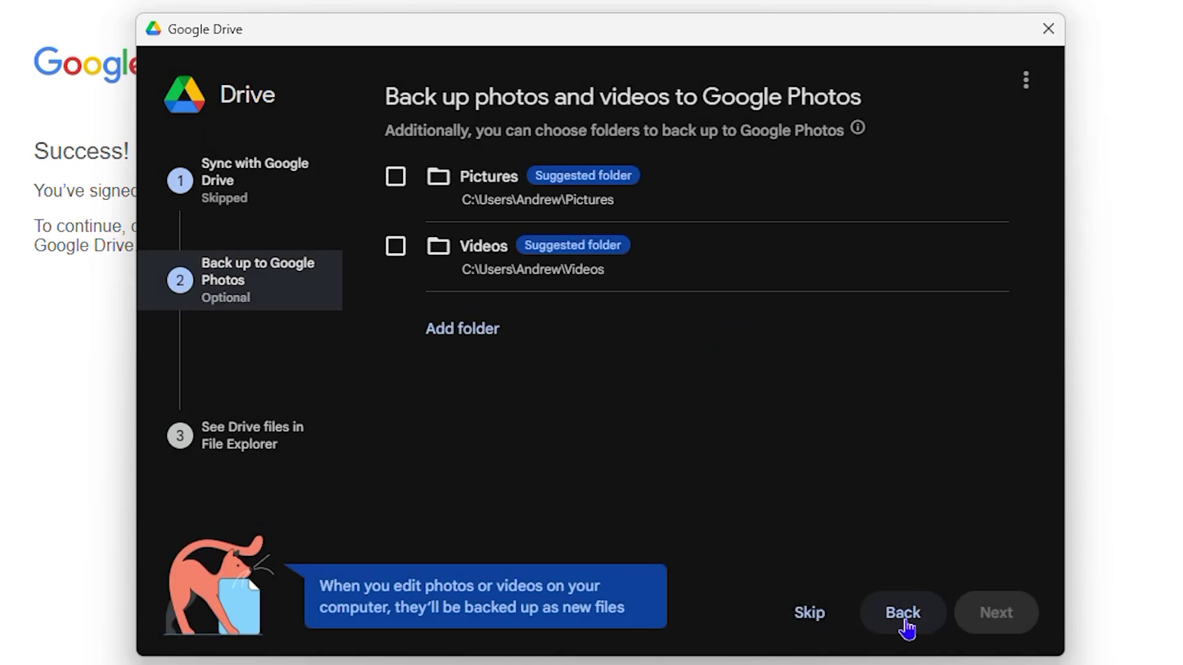
pyautogui.click(824, 618)
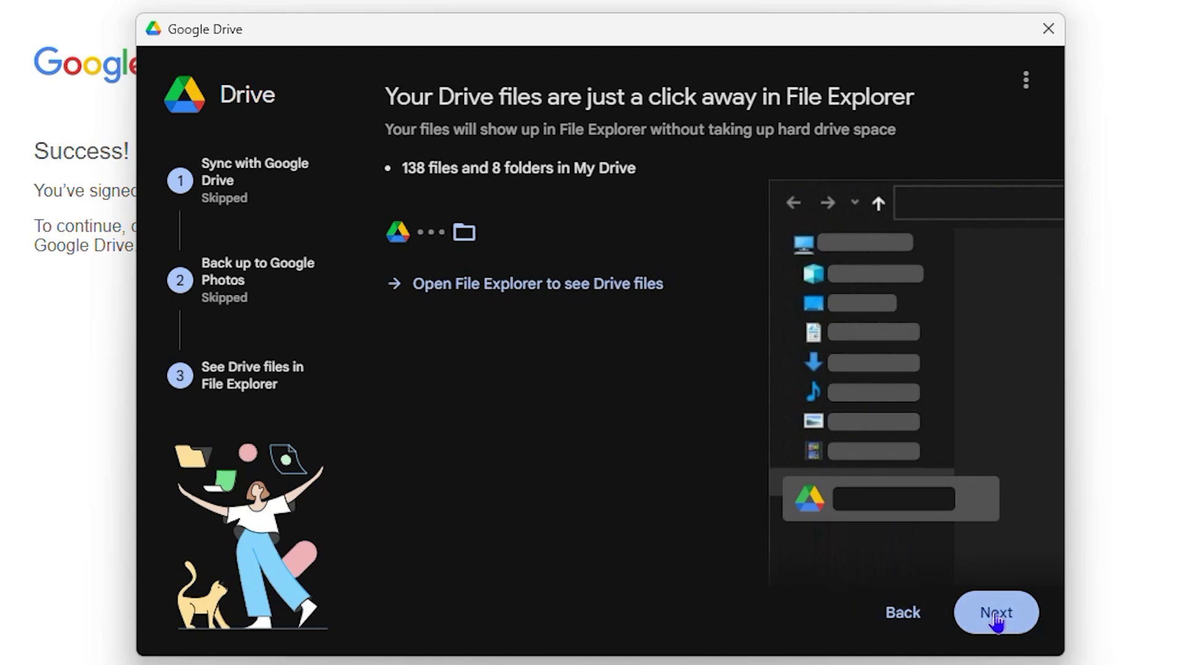
pyautogui.click(1023, 625)
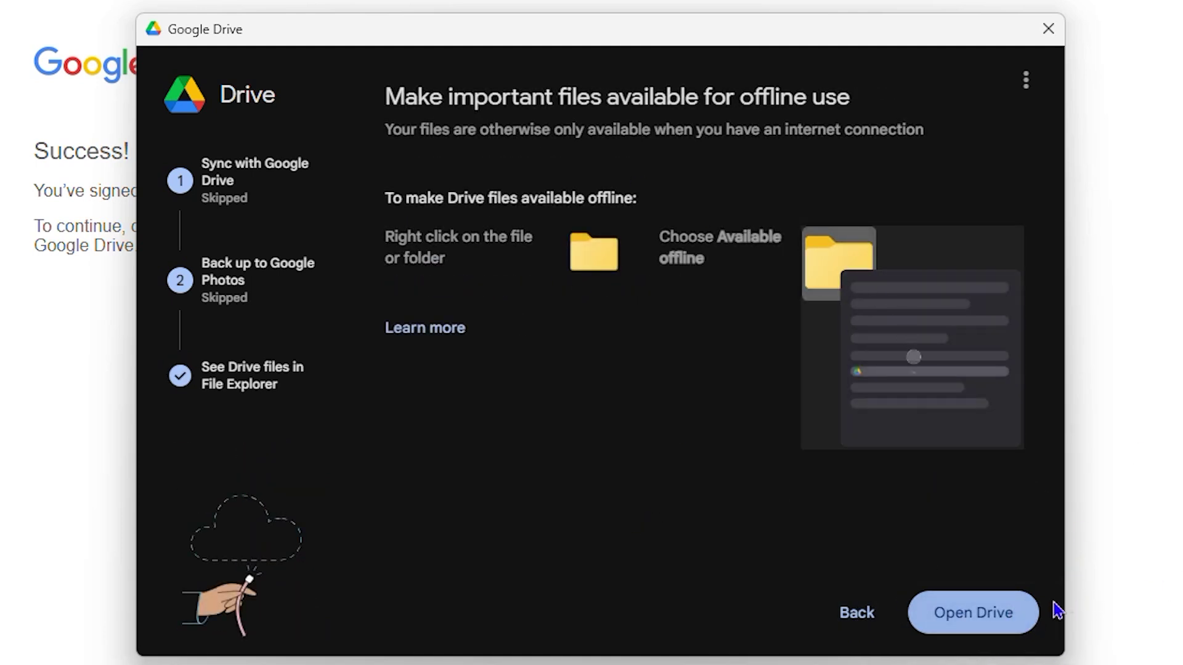
pyautogui.click(966, 626)
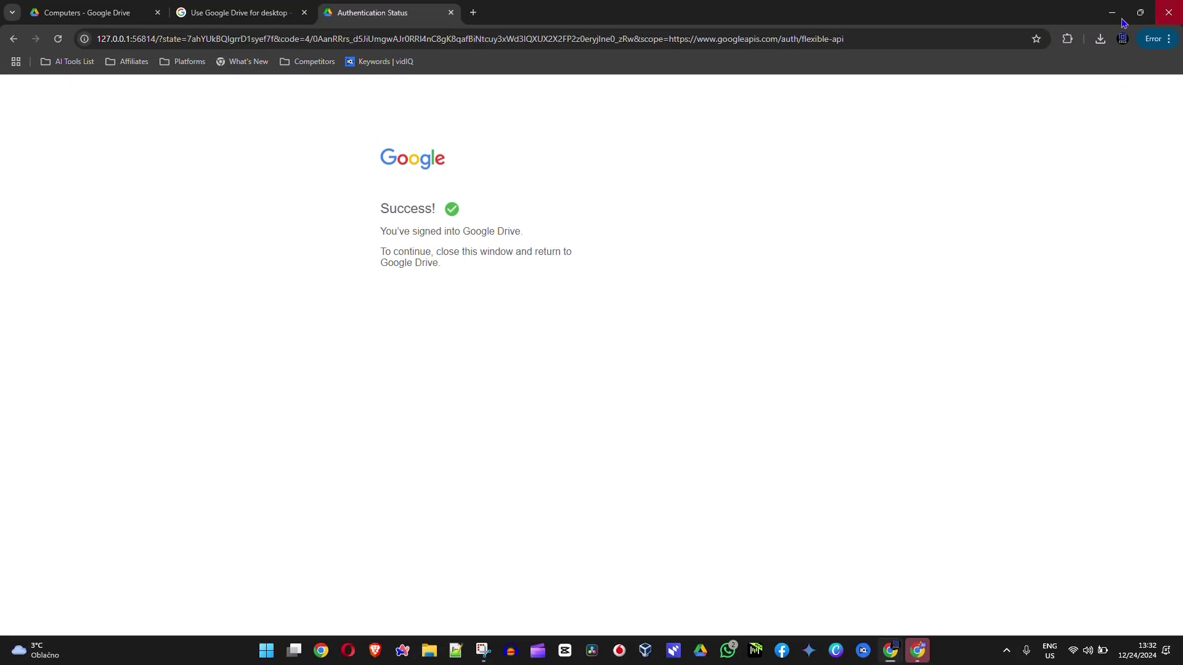
# Minimize Chrome to reveal the new Drive, Docs, Sheets and Slides desktop shortcuts
pyautogui.click(1112, 13)
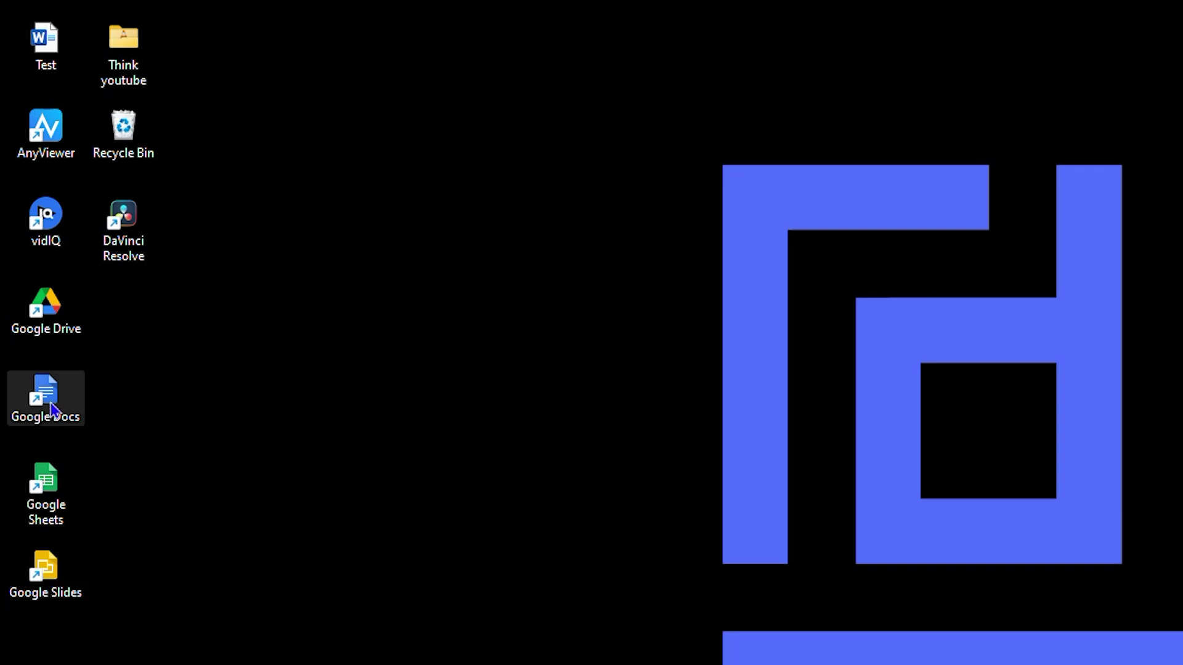
# Open the Google Drive desktop shortcut in File Explorer, then view This PC to see drive G:
pyautogui.doubleClick(65, 312)
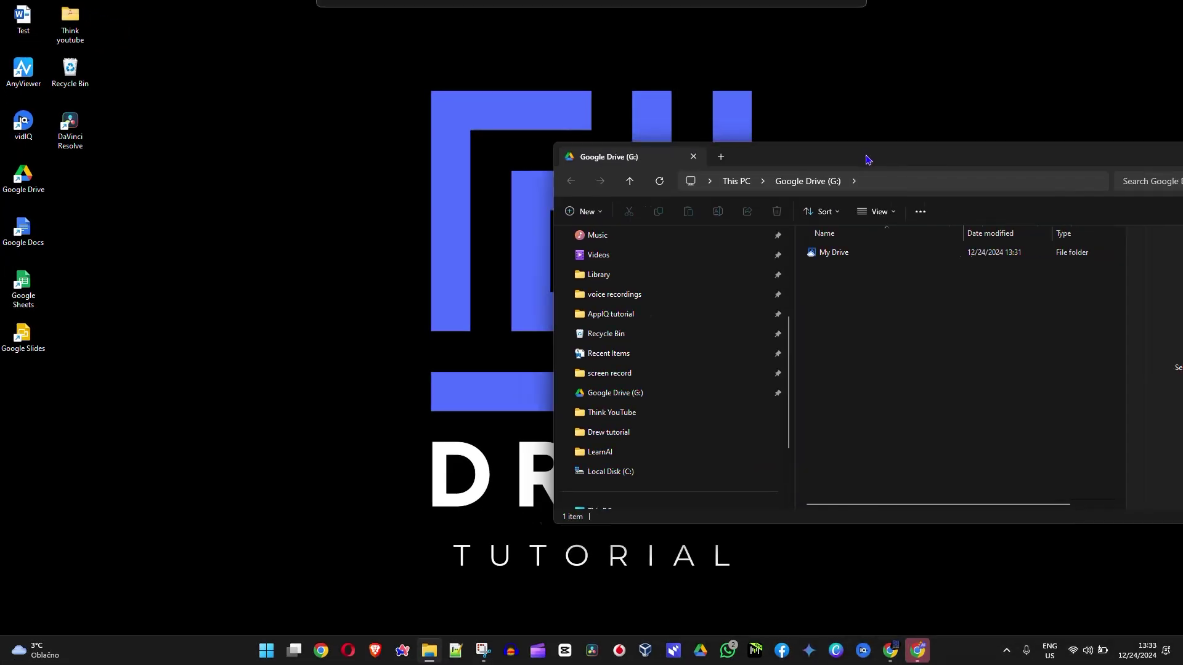
pyautogui.moveTo(869, 160); pyautogui.dragTo(570, 166)
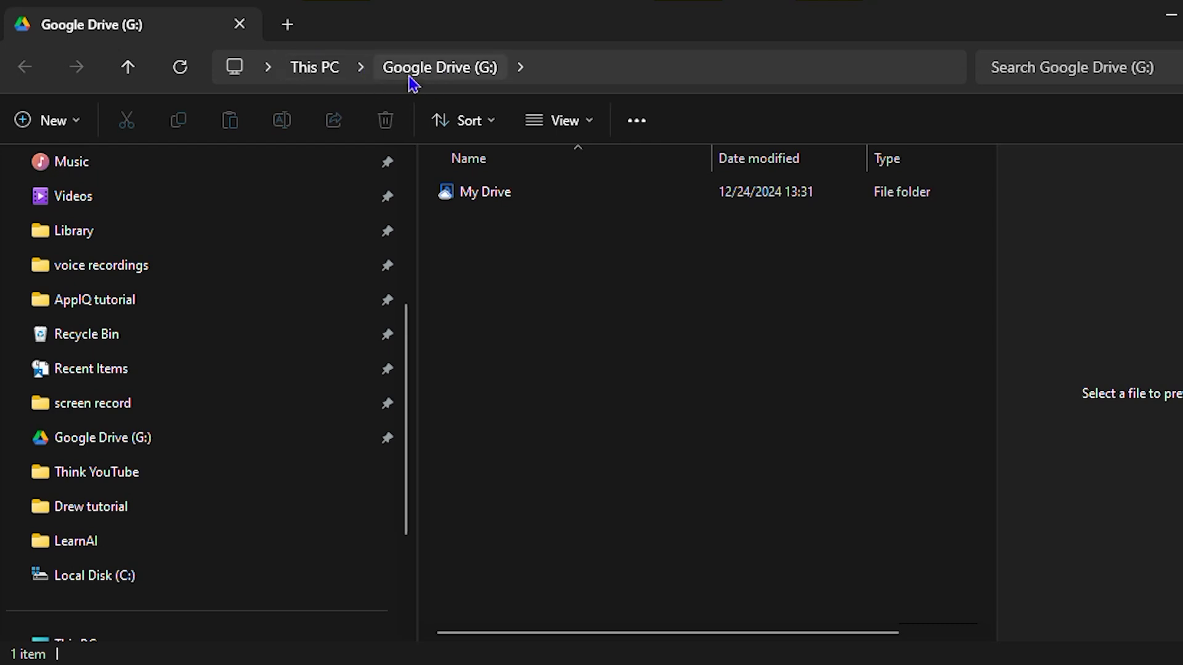
pyautogui.click(314, 66)
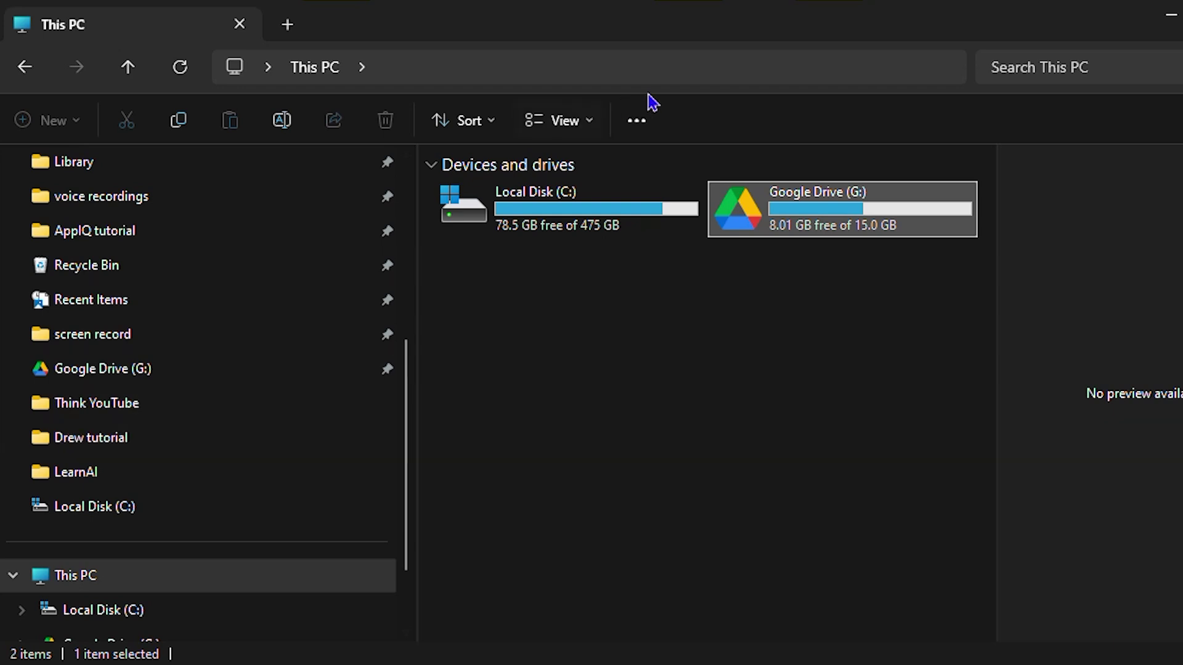
pyautogui.doubleClick(844, 226)
pyautogui.doubleClick(499, 203)
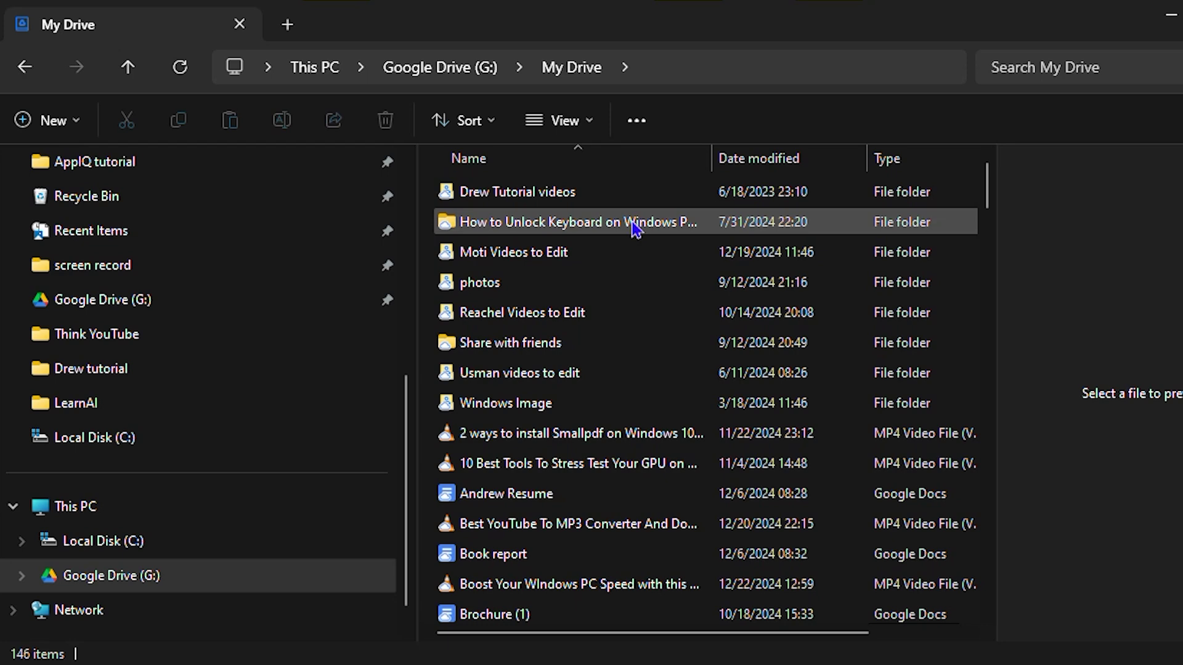
pyautogui.scroll(-4, 638, 311)
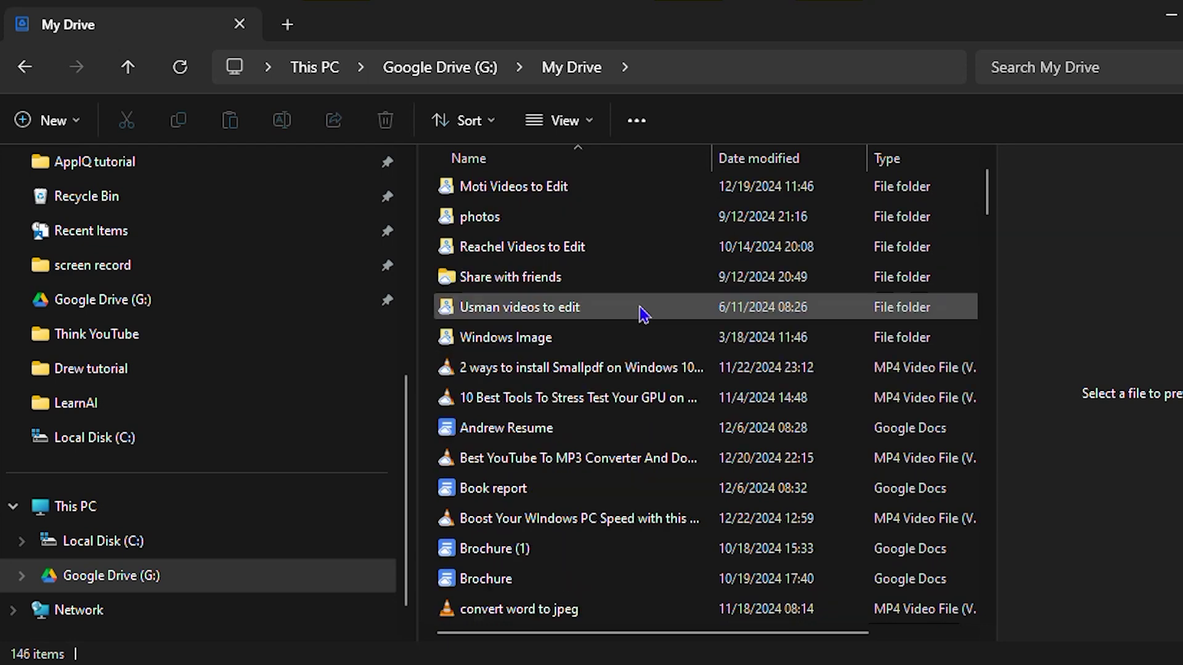
pyautogui.scroll(-11, 639, 314)
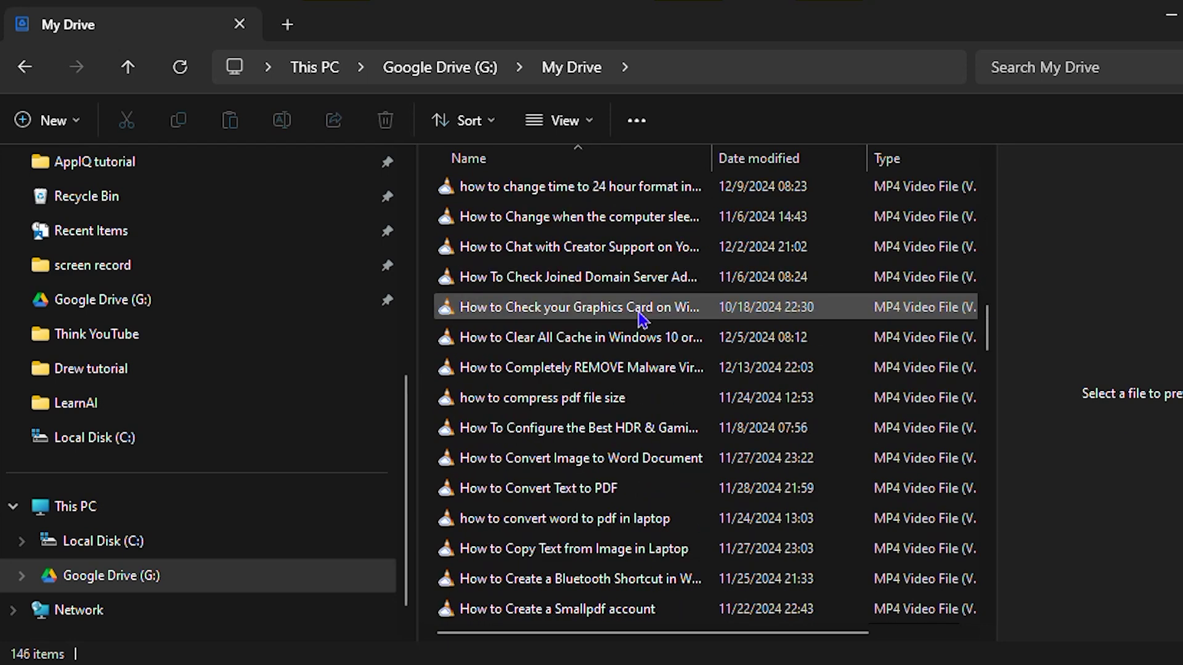
pyautogui.scroll(6, 639, 309)
pyautogui.scroll(10, 647, 308)
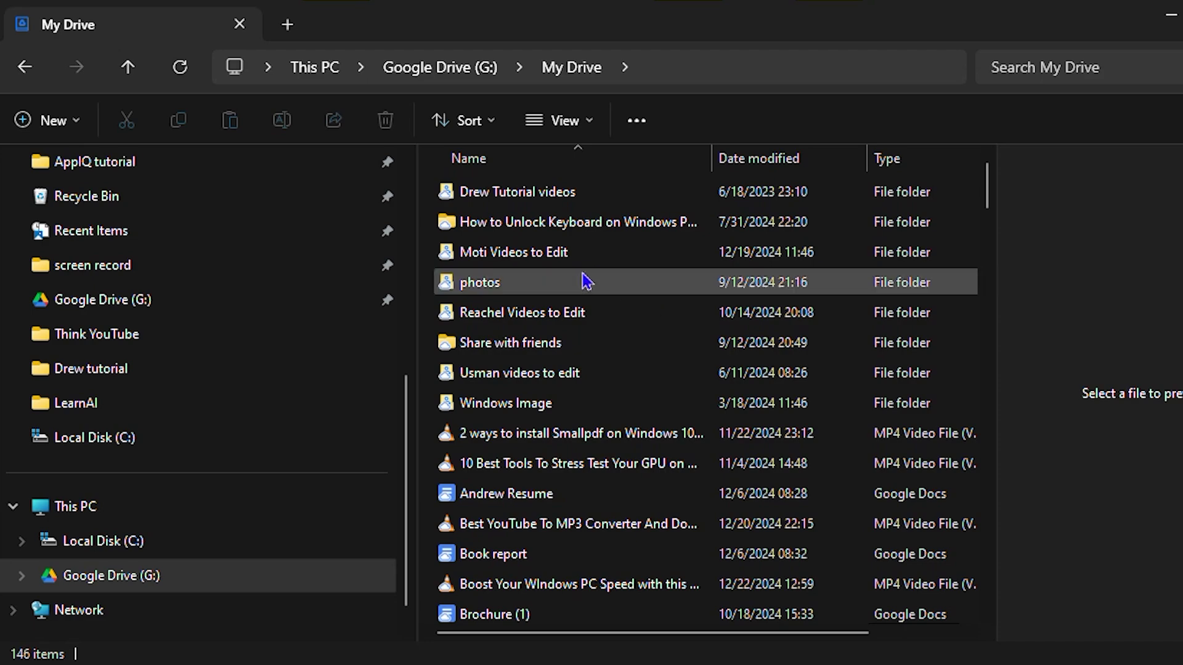
pyautogui.scroll(-20, 612, 343)
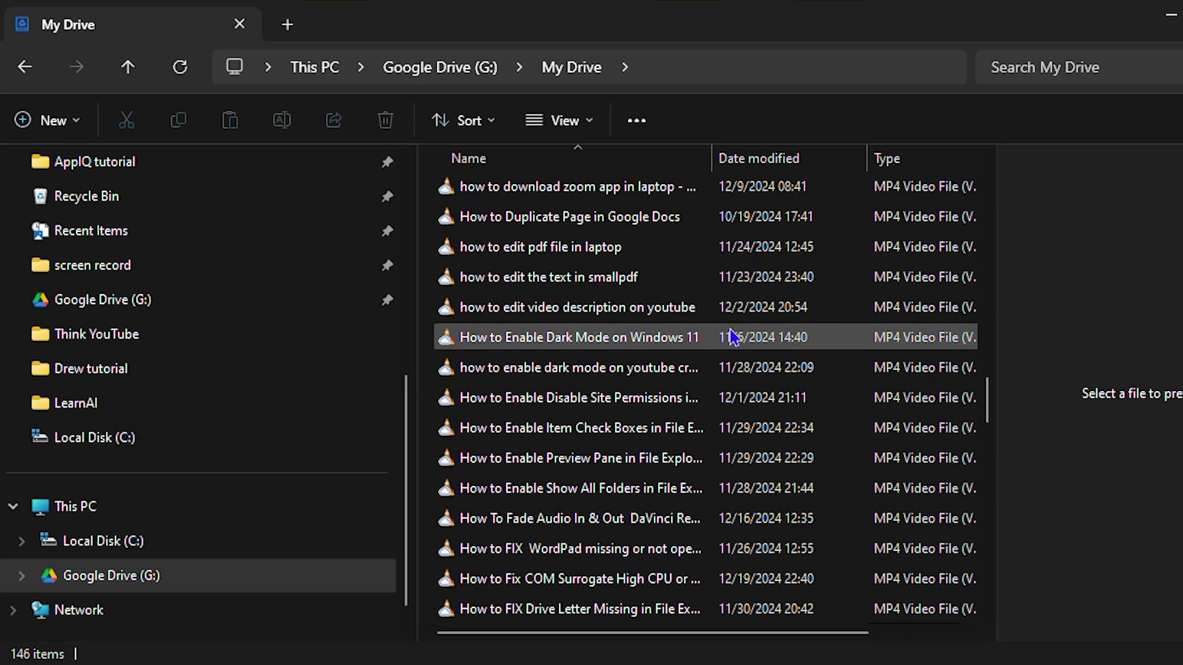
pyautogui.scroll(-10, 733, 333)
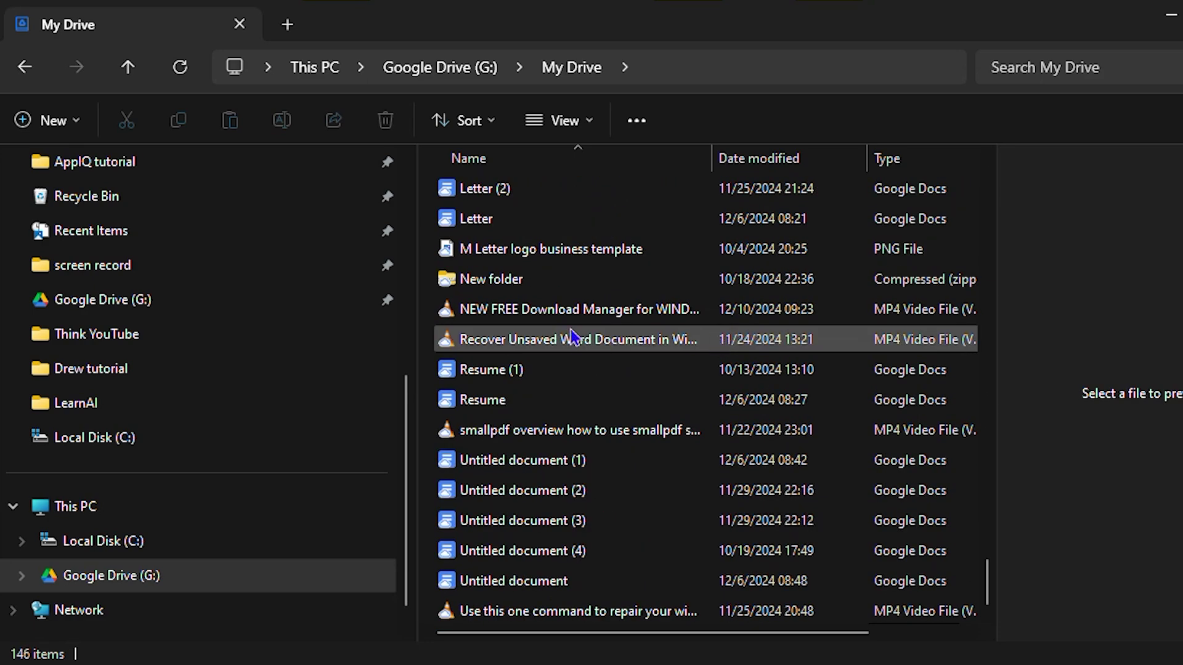
pyautogui.scroll(20, 572, 338)
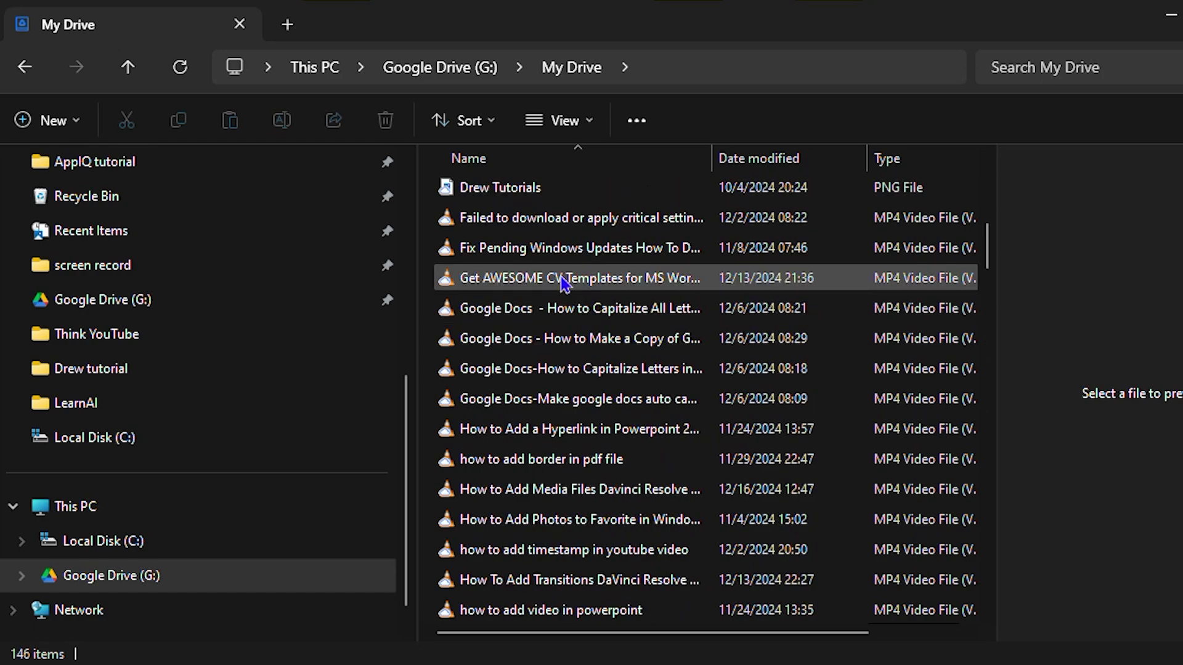
pyautogui.scroll(10, 565, 281)
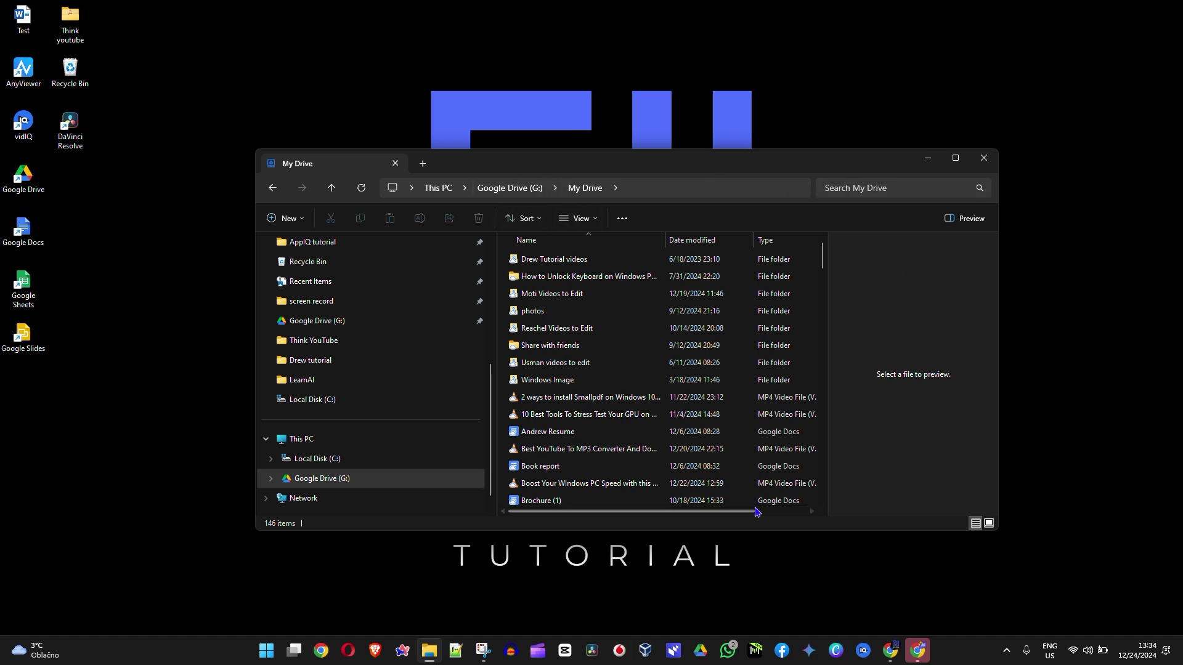
pyautogui.click(444, 188)
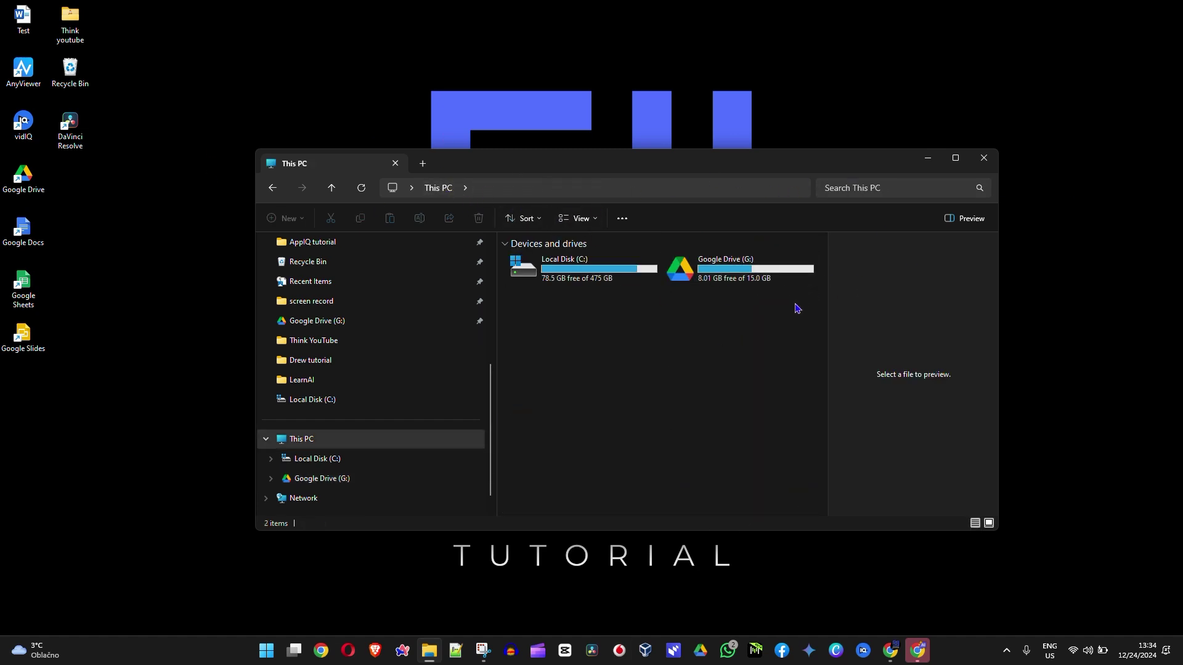